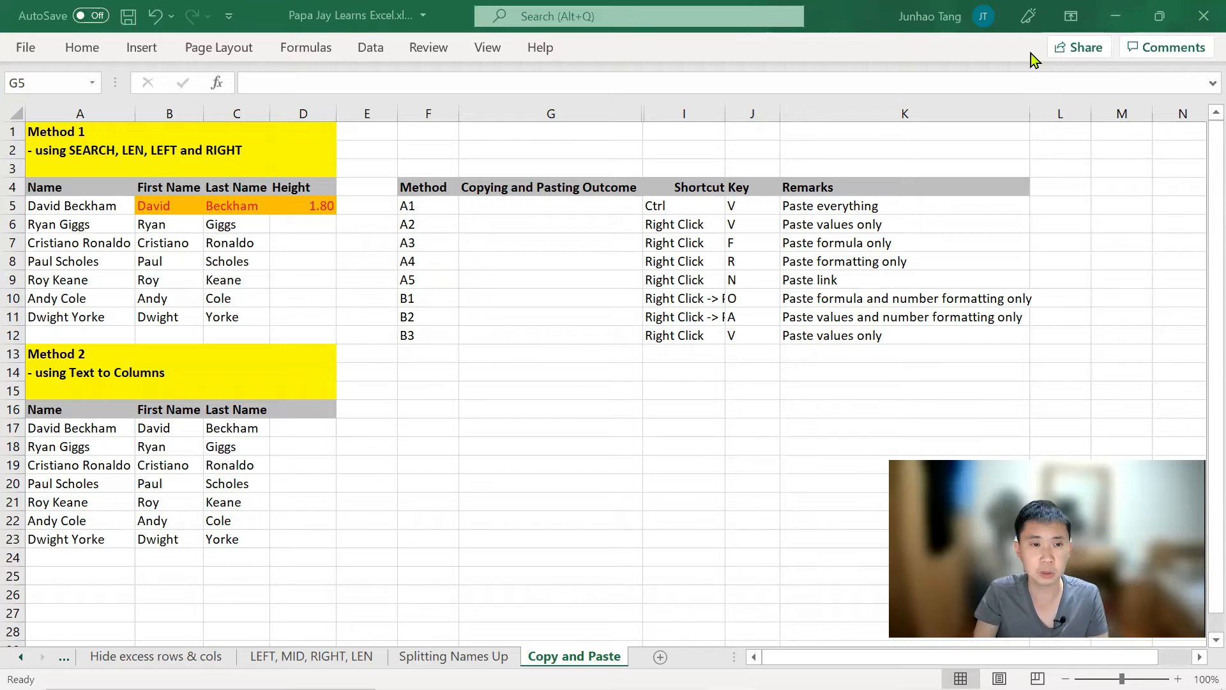
# Step: Compare B5's first-name formula with D5's =1+0.8 height formula, then show the Home ribbon
pyautogui.click(573, 244)
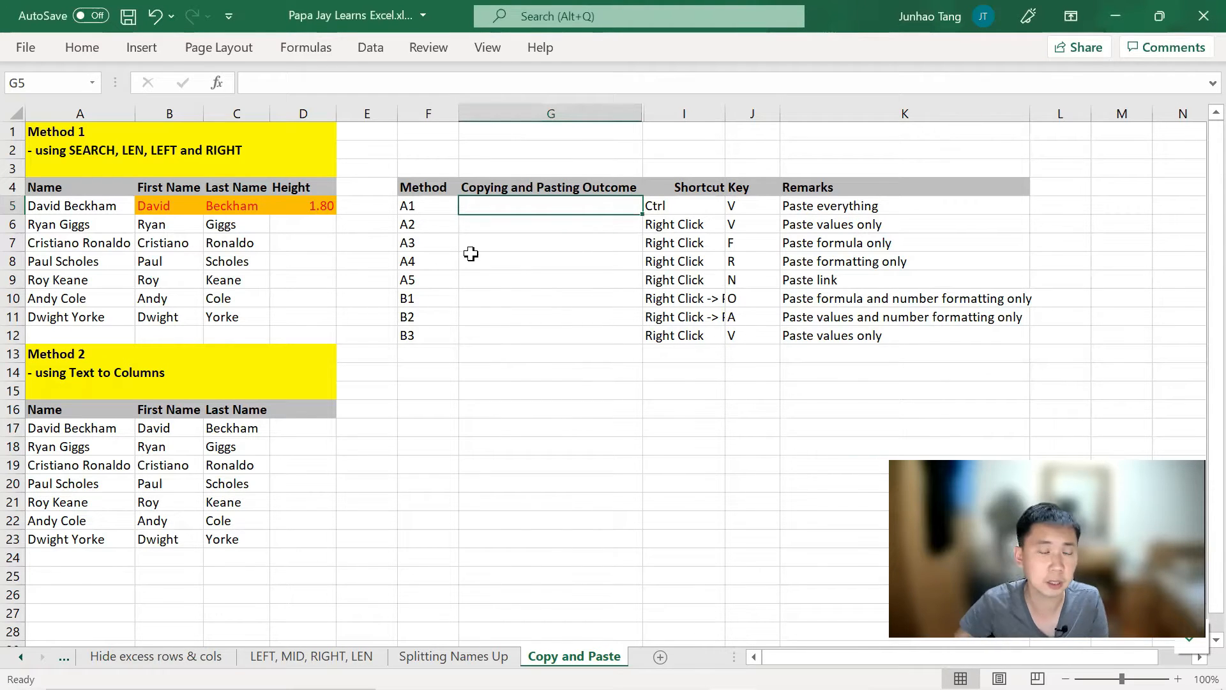
pyautogui.hotkey('ctrl', 's')
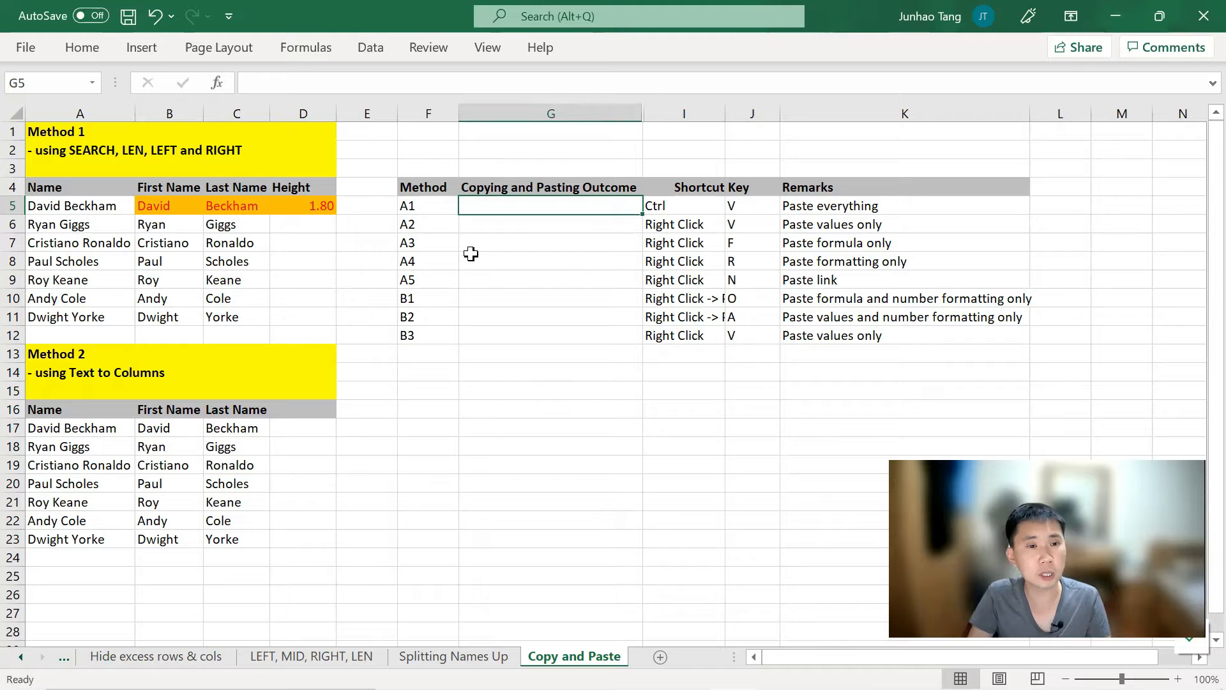
pyautogui.press('Left')
pyautogui.press('Left')
pyautogui.press('Left')
pyautogui.press('Left')
pyautogui.press('Left')
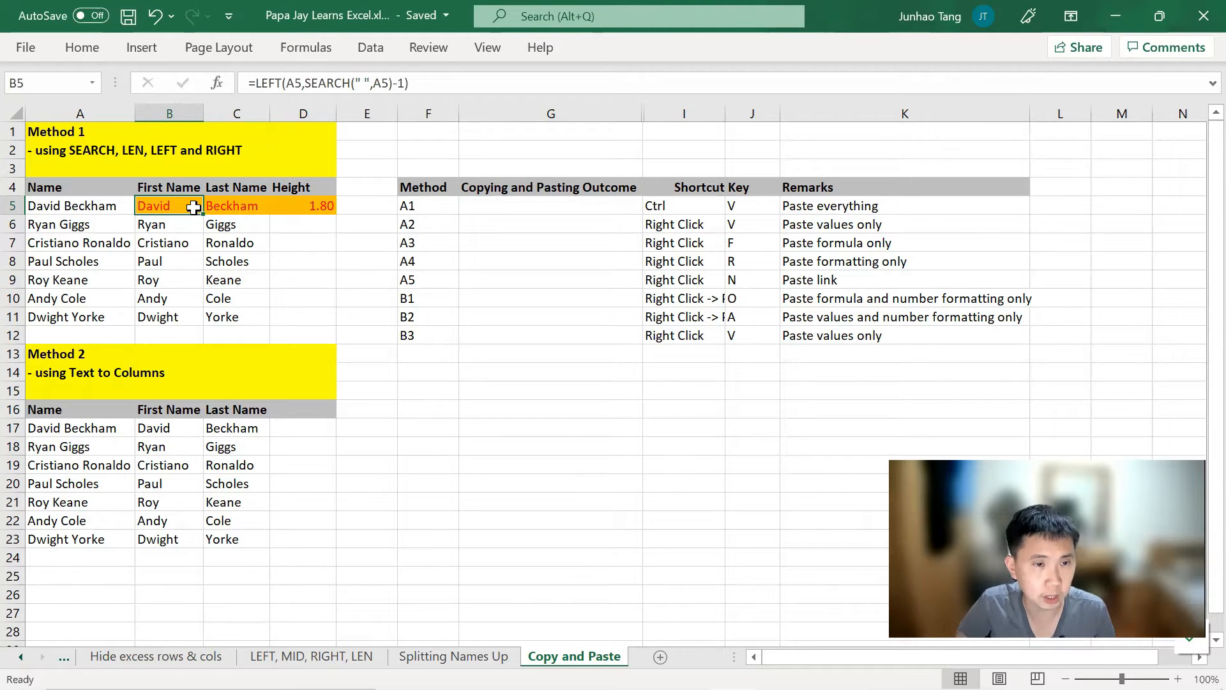
pyautogui.click(321, 205)
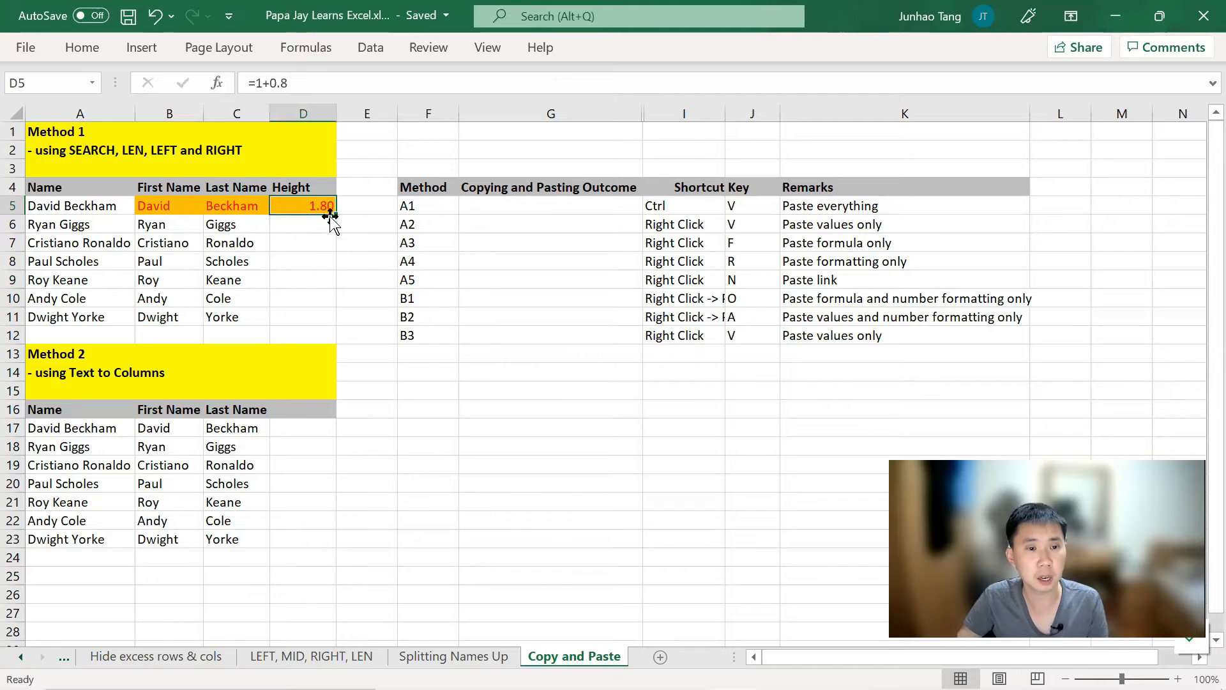
pyautogui.click(191, 214)
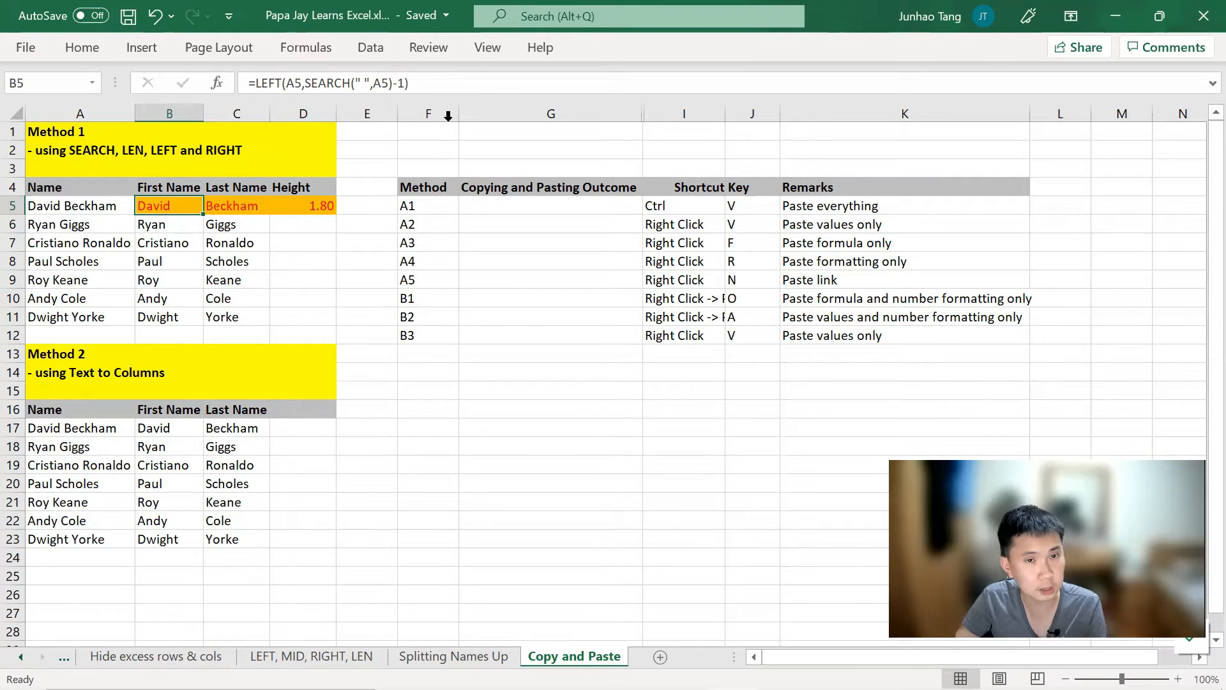
pyautogui.click(316, 203)
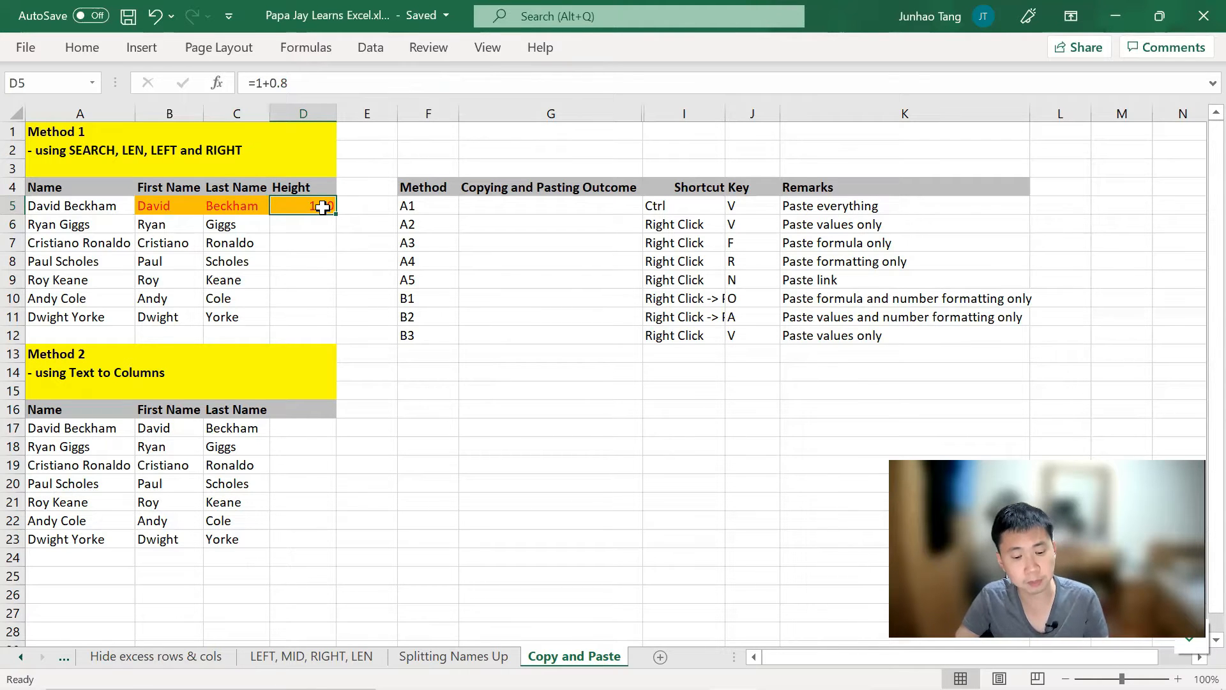
pyautogui.click(115, 49)
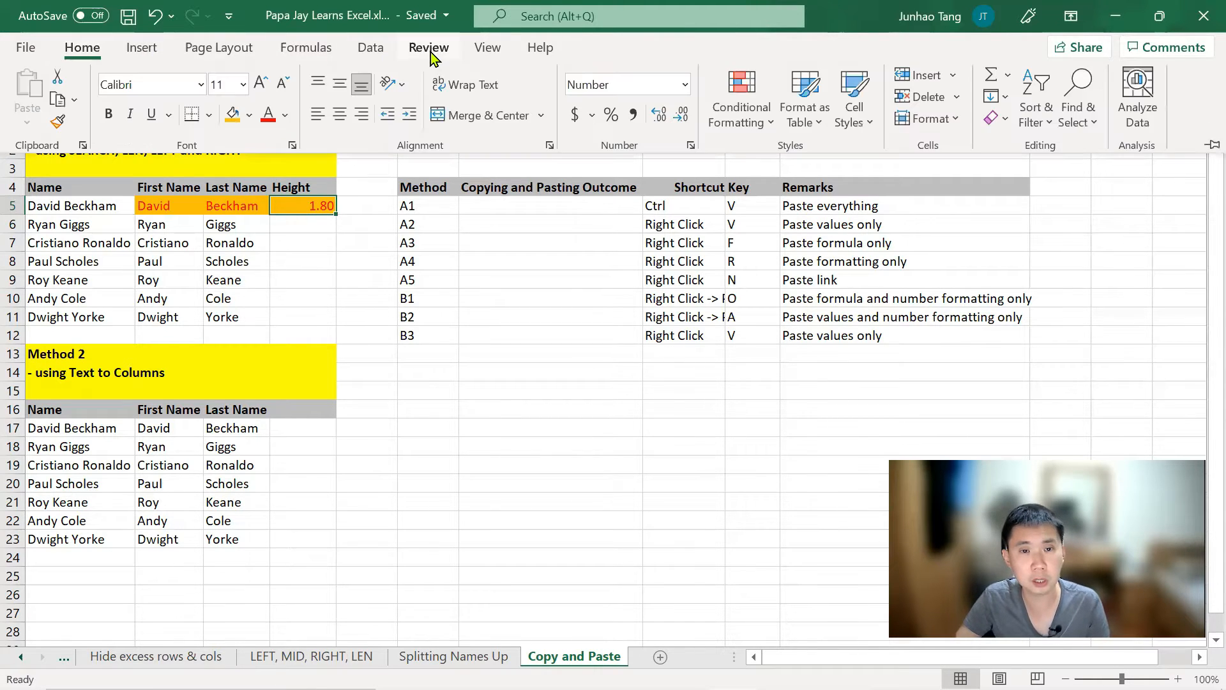
# Step: Check that D5's 1.80 result uses the Number format, then close the format list
pyautogui.click(686, 84)
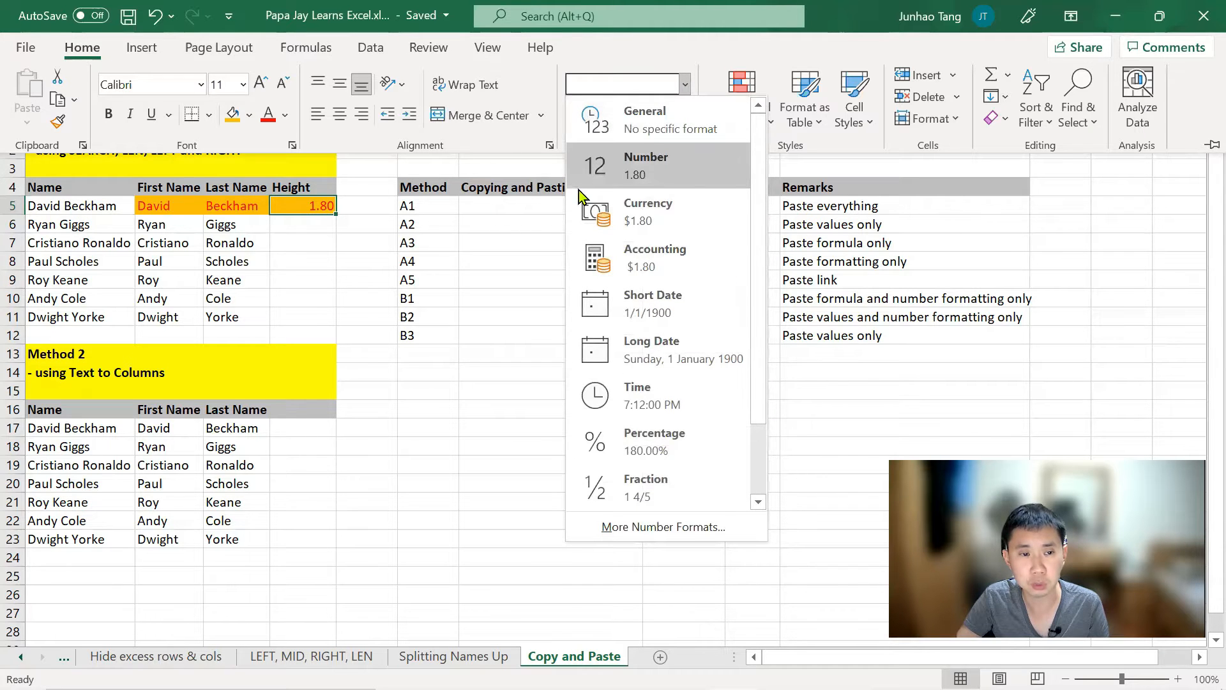
pyautogui.click(329, 225)
pyautogui.click(329, 223)
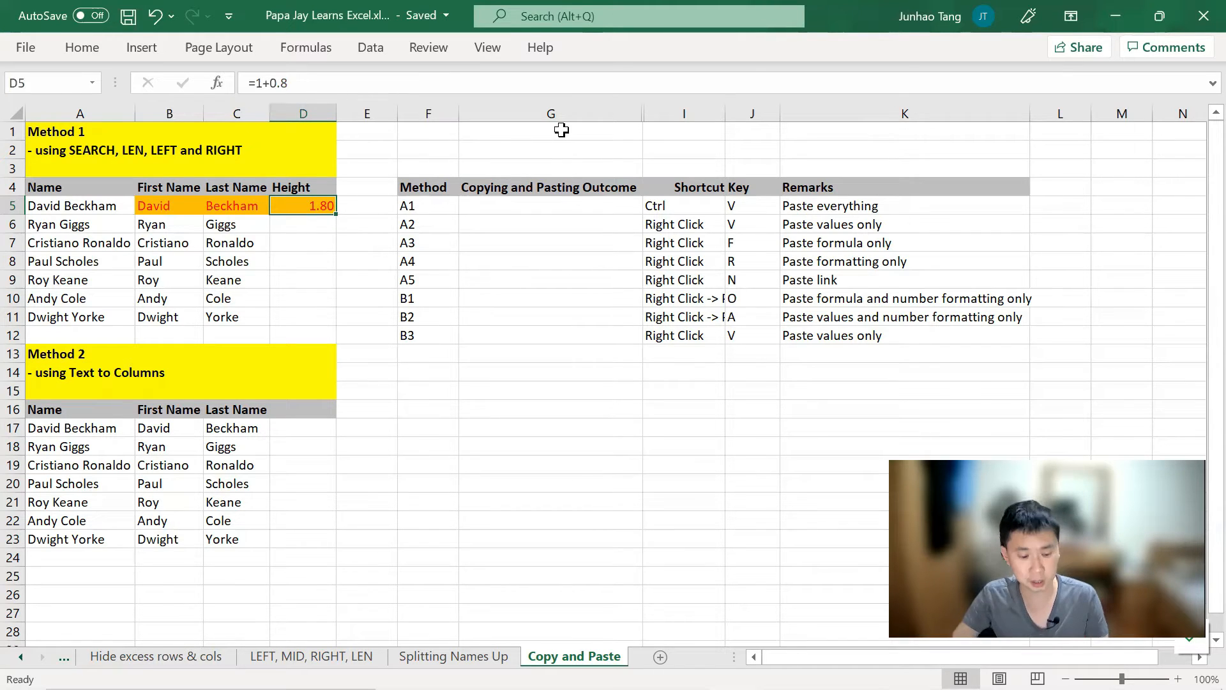
# Step: Copy B5's formula into G5, where the shifted F5 reference shows #VALUE!
pyautogui.press('Left')
pyautogui.press('Left')
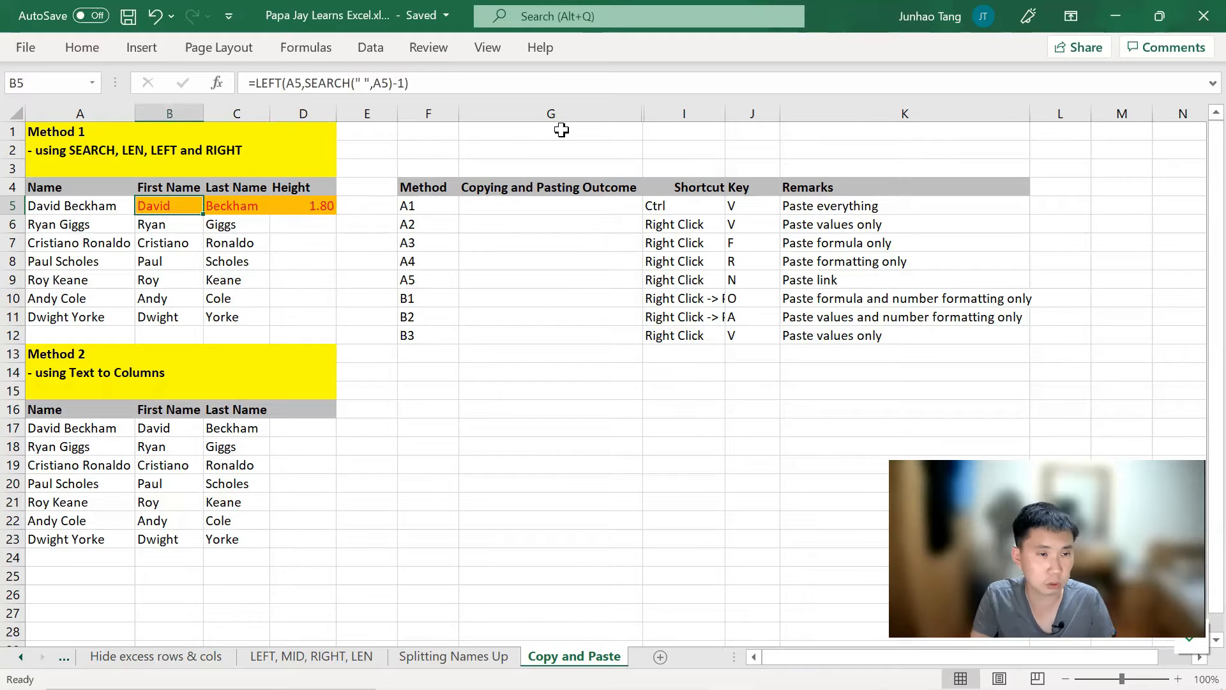
pyautogui.hotkey('ctrl', 'c')
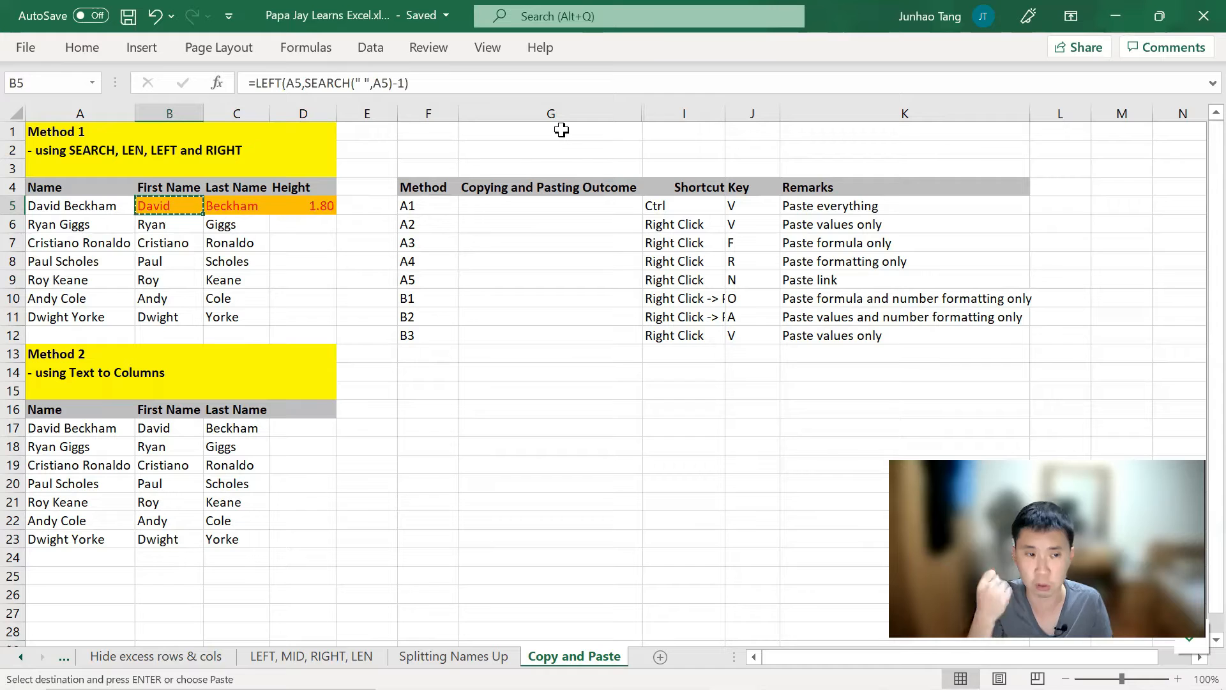
pyautogui.press('Right')
pyautogui.press('Right')
pyautogui.press('Right')
pyautogui.press('Right')
pyautogui.press('Right')
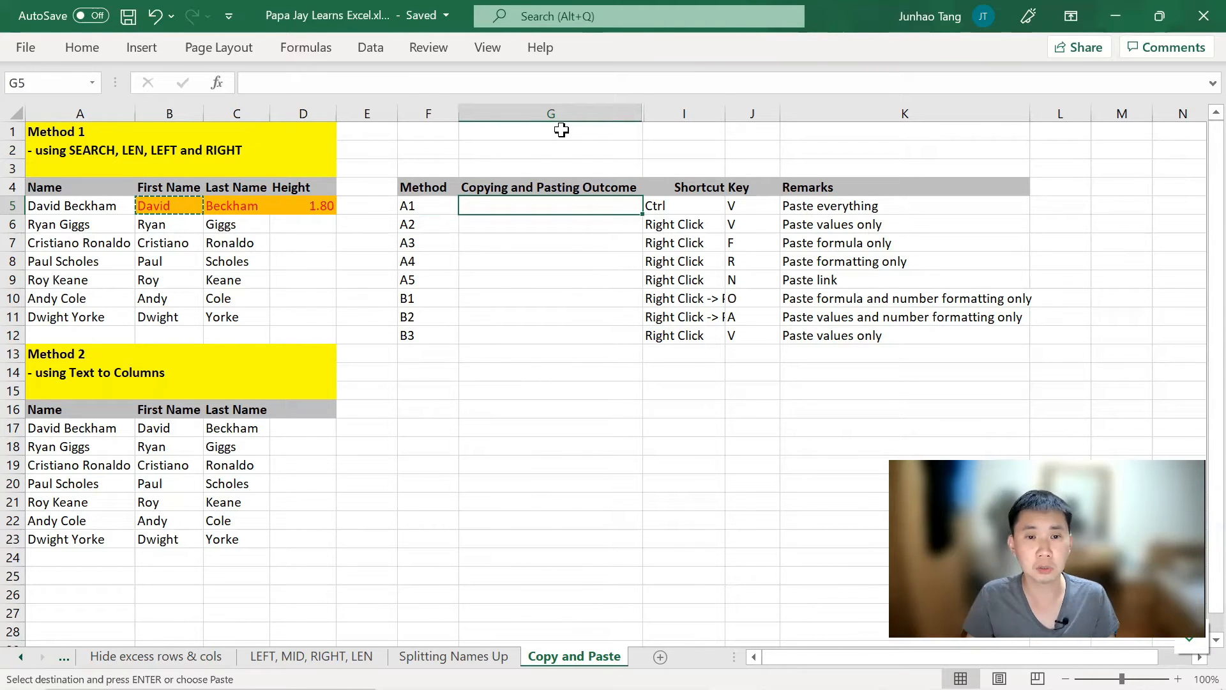
pyautogui.hotkey('ctrl', 'v')
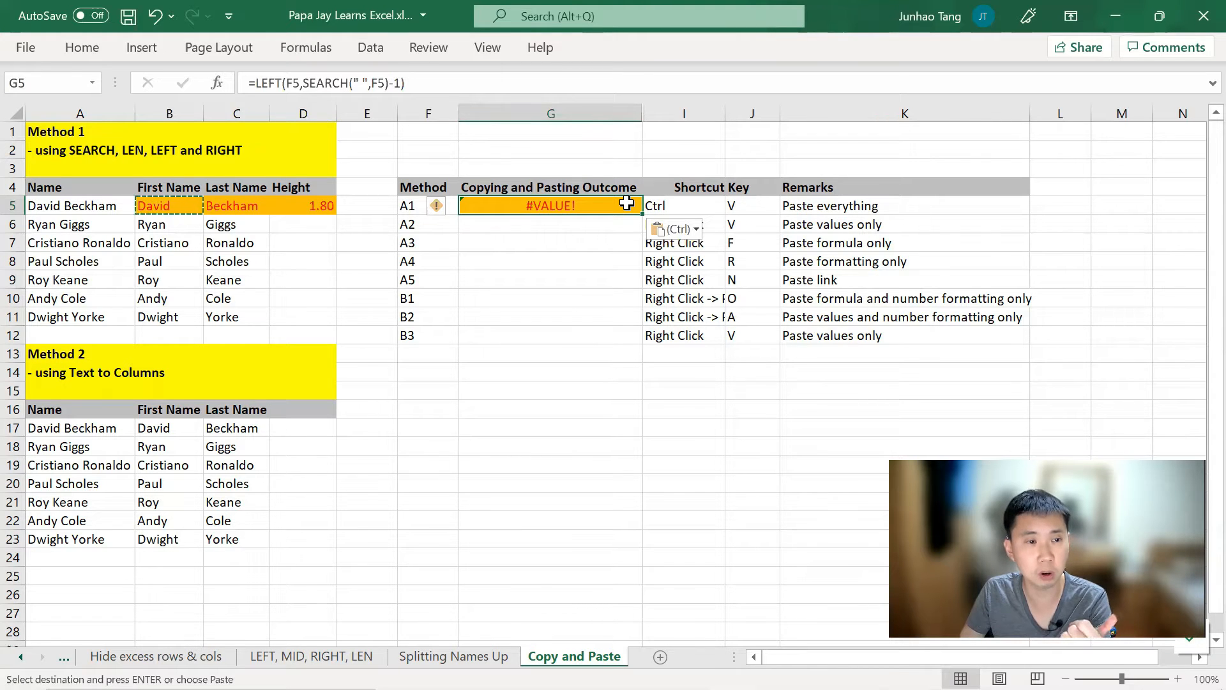
pyautogui.click(174, 205)
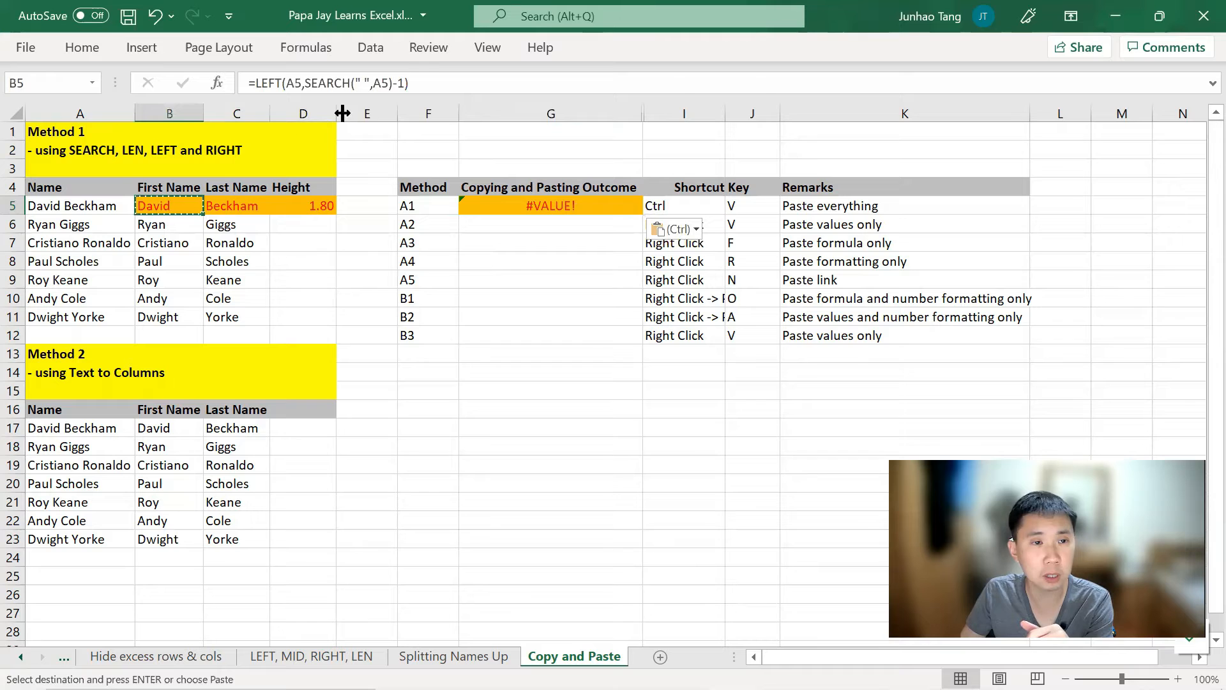
# Step: Review B5's formula and G5's pasted =LEFT(F5,SEARCH(" ",F5)-1) formula without changing them
pyautogui.click(445, 80)
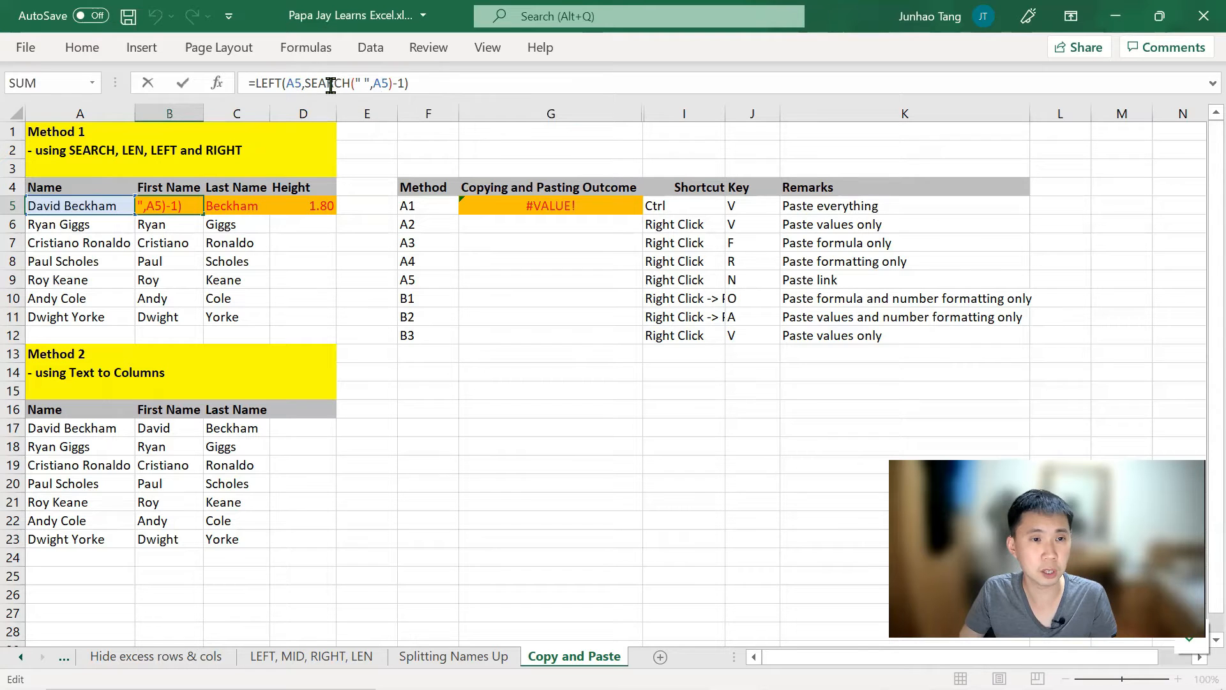
pyautogui.hotkey('ctrl', 'Return')
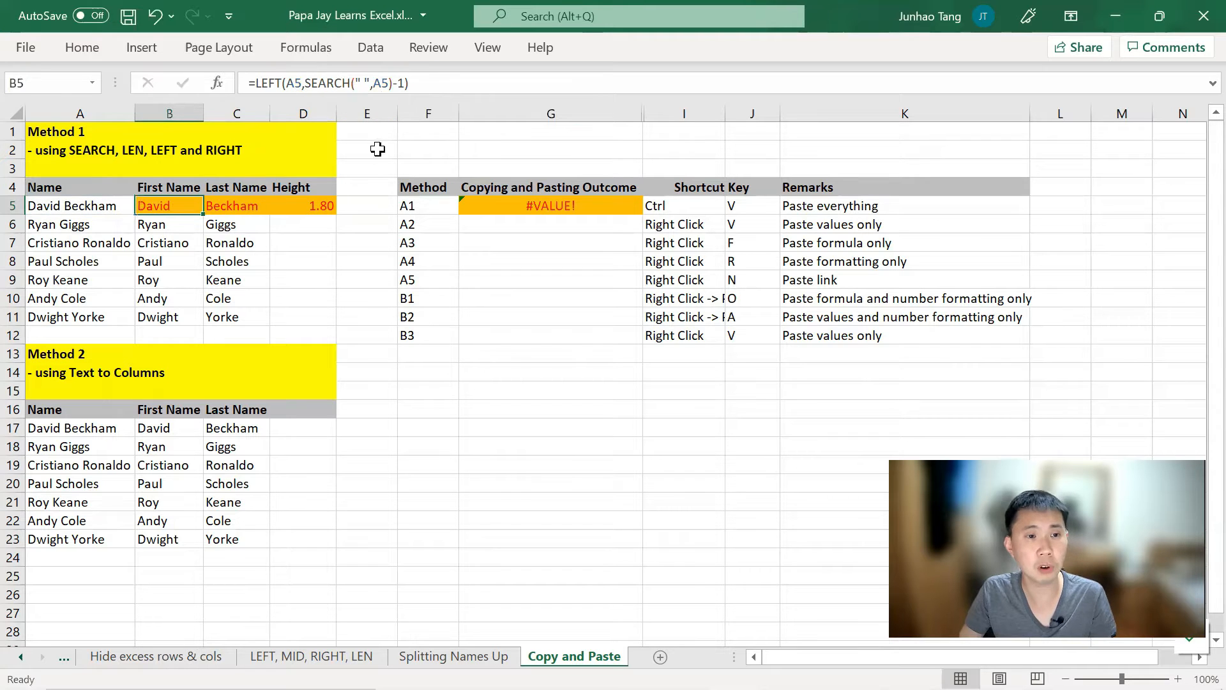
pyautogui.click(543, 204)
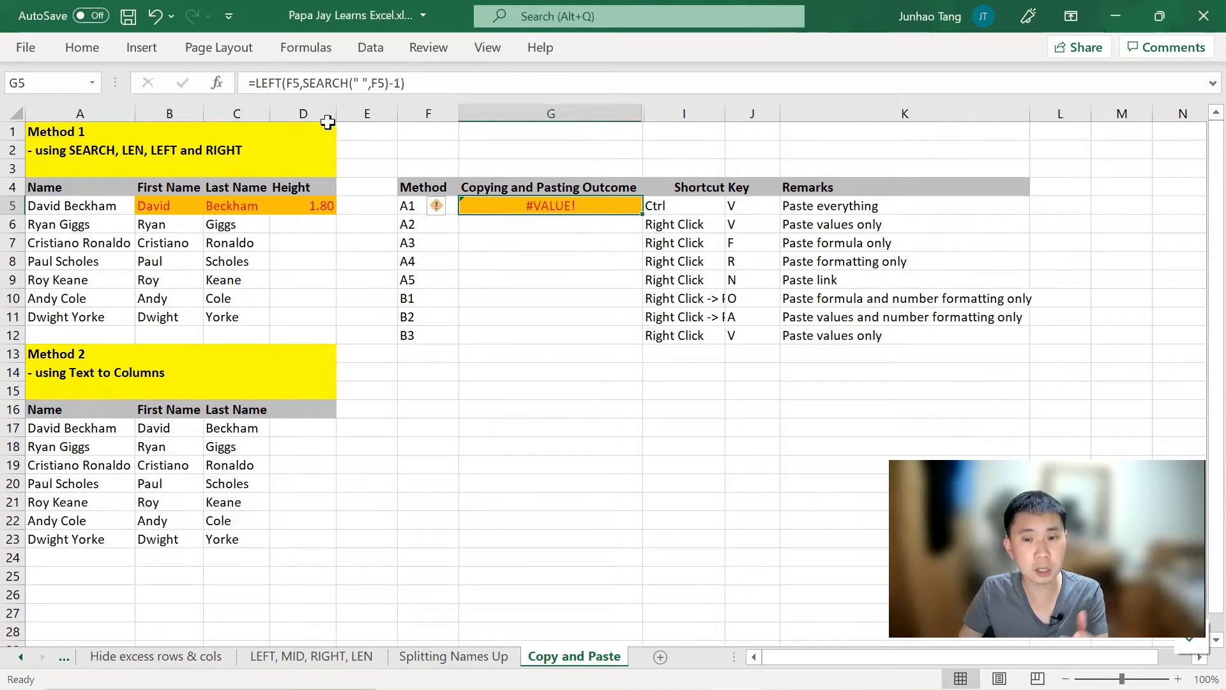
pyautogui.press('F2')
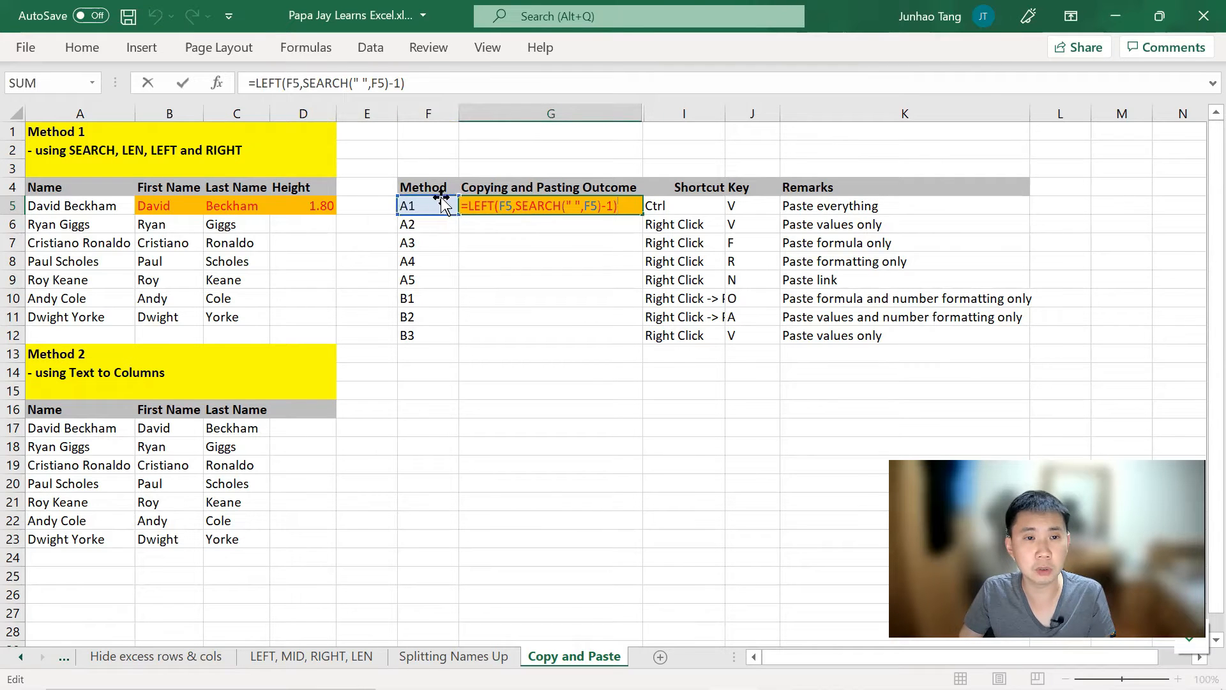
pyautogui.hotkey('ctrl', 'Return')
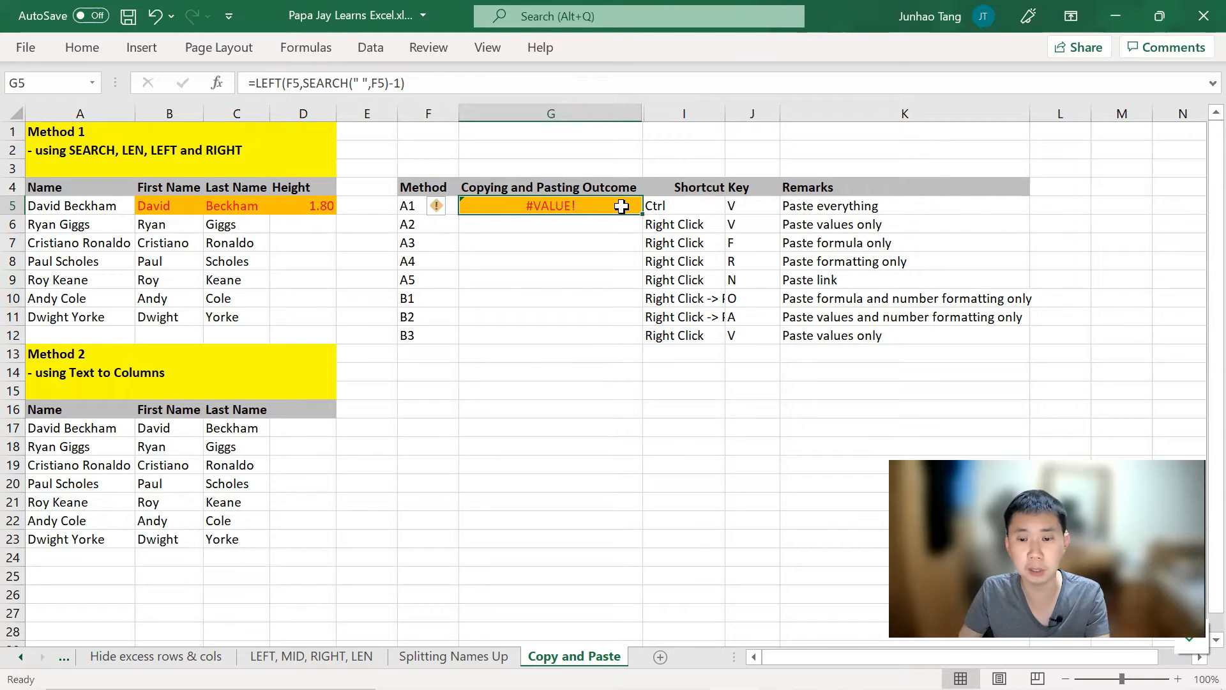
# Step: Copy B5's first-name formula again and move to G6 for method A2
pyautogui.click(192, 199)
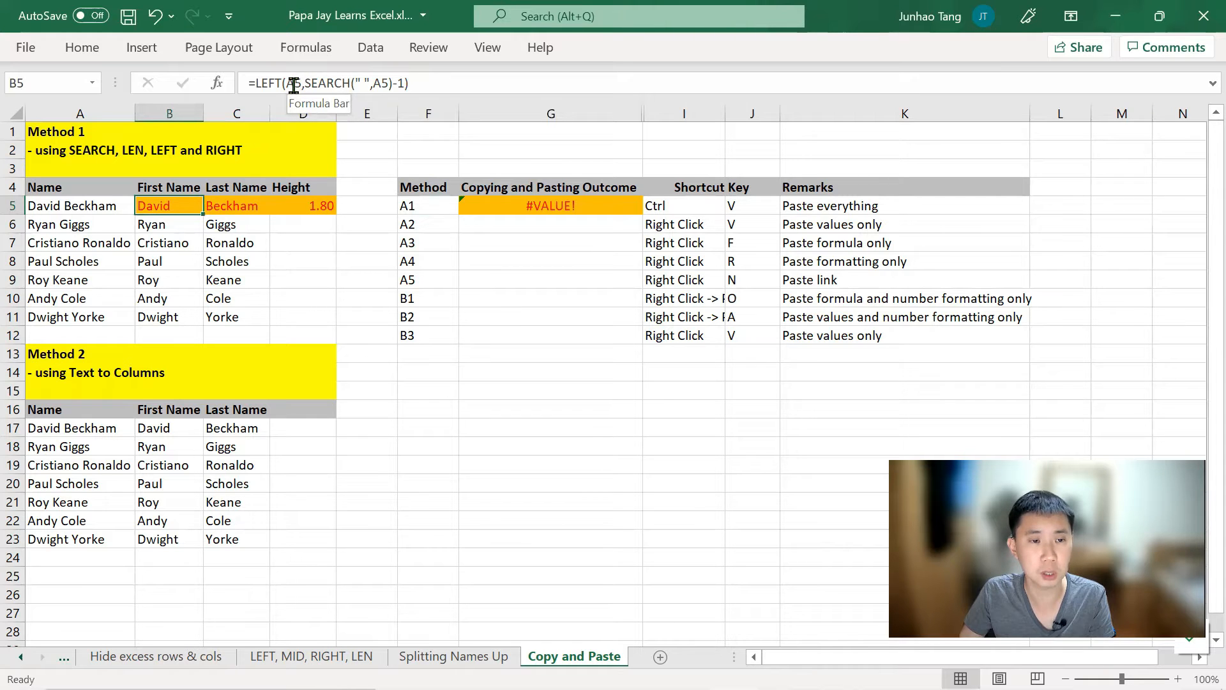
pyautogui.click(579, 205)
pyautogui.hotkey('ctrl', 'v')
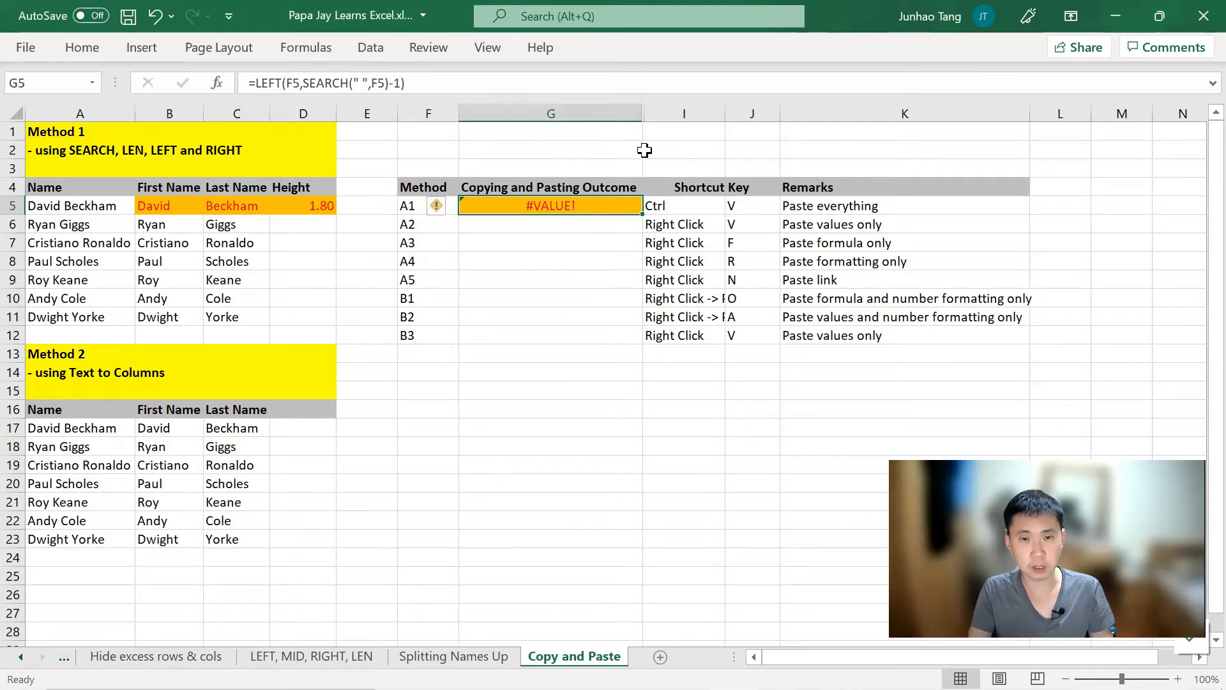
pyautogui.press('Left')
pyautogui.press('Left')
pyautogui.press('Left')
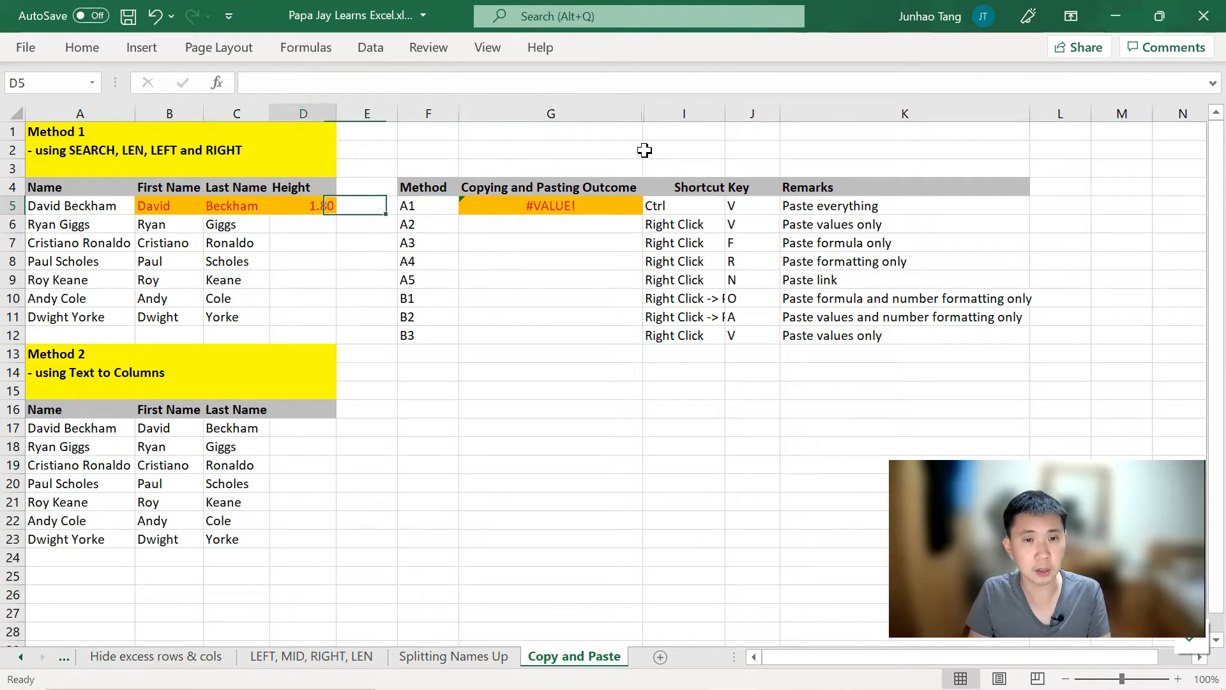
pyautogui.press('Right')
pyautogui.press('Right')
pyautogui.press('Right')
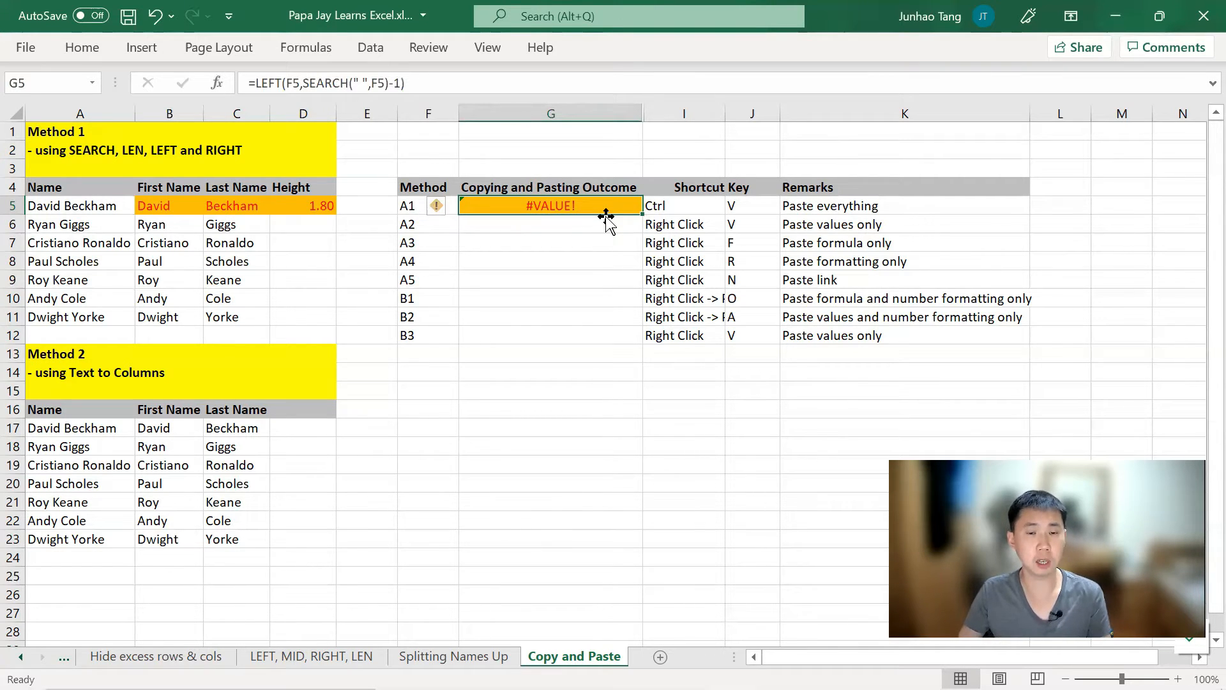
pyautogui.press('Left')
pyautogui.press('Left')
pyautogui.press('Left')
pyautogui.press('Left')
pyautogui.press('Left')
pyautogui.hotkey('ctrl', 'c')
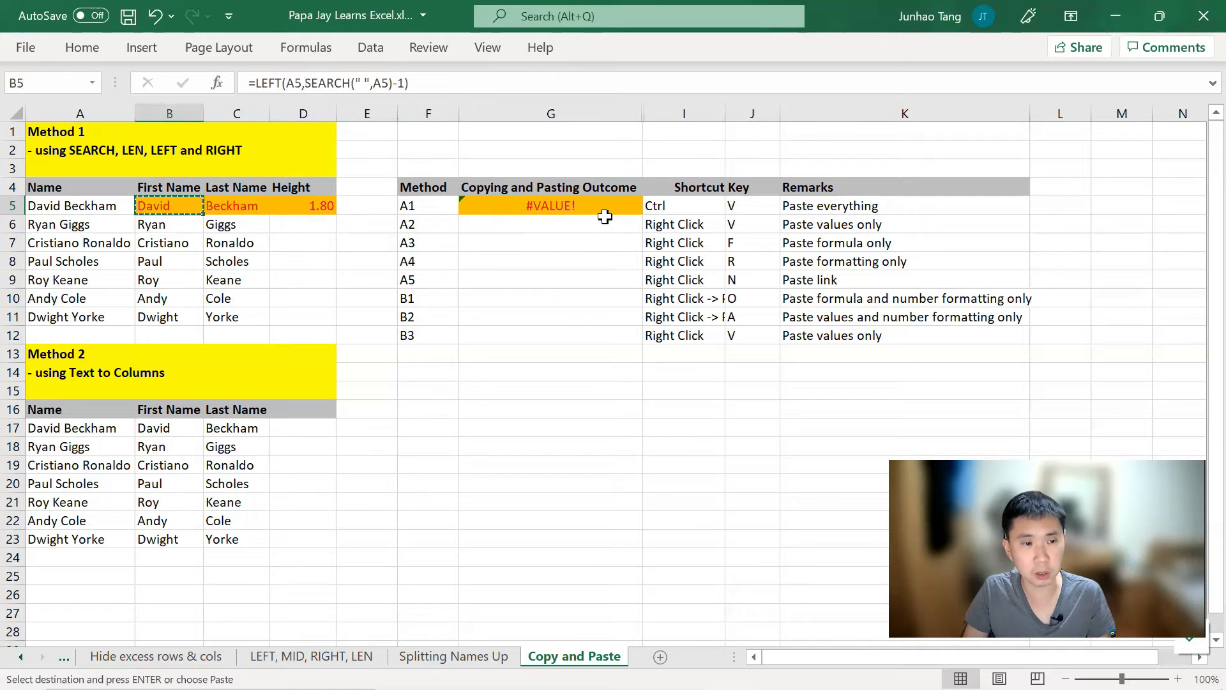
pyautogui.press('Right')
pyautogui.press('Right')
pyautogui.press('Right')
pyautogui.press('Right')
pyautogui.press('Right')
pyautogui.press('Down')
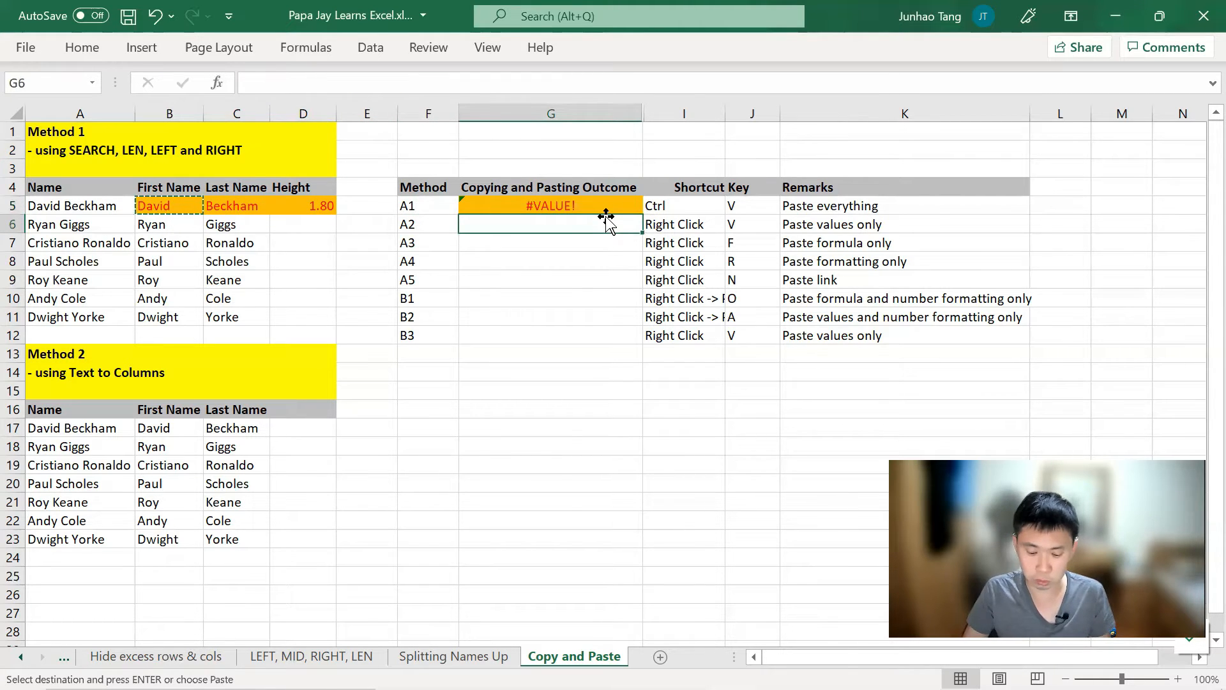
# Step: Bring up G6's paste choices, dismiss them, and return to G6
pyautogui.rightClick(607, 220)
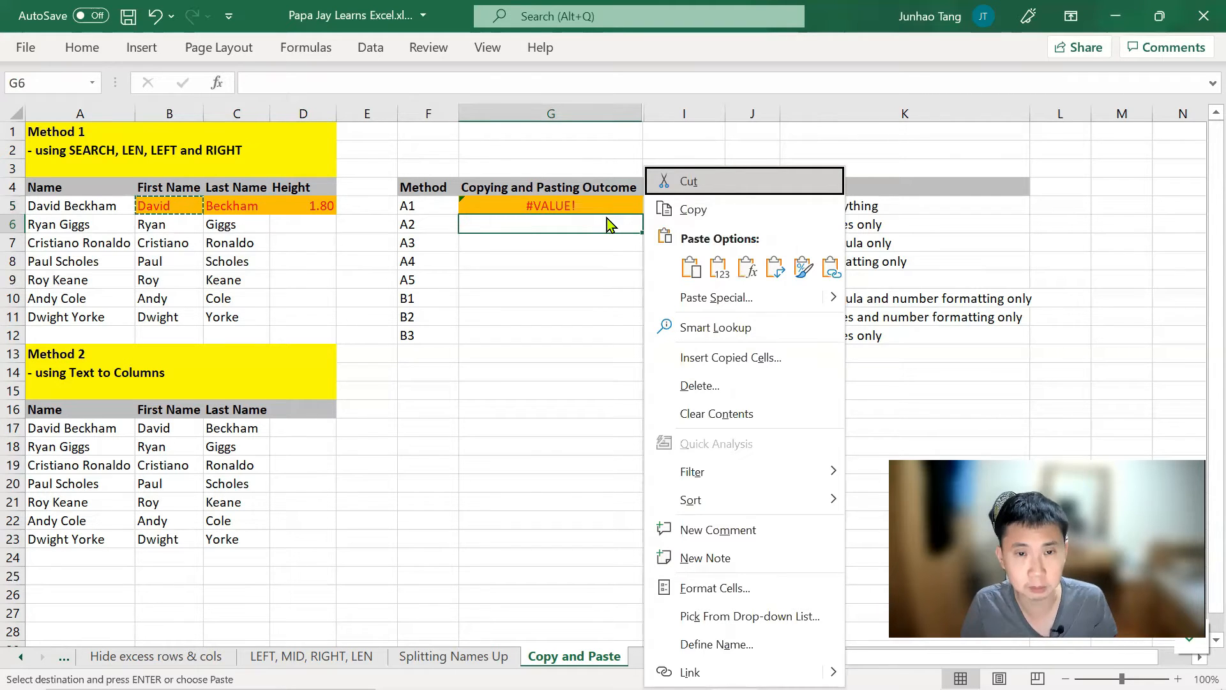
pyautogui.press('Escape')
pyautogui.press('Left')
pyautogui.press('Left')
pyautogui.press('Left')
pyautogui.press('Left')
pyautogui.press('Left')
pyautogui.press('Up')
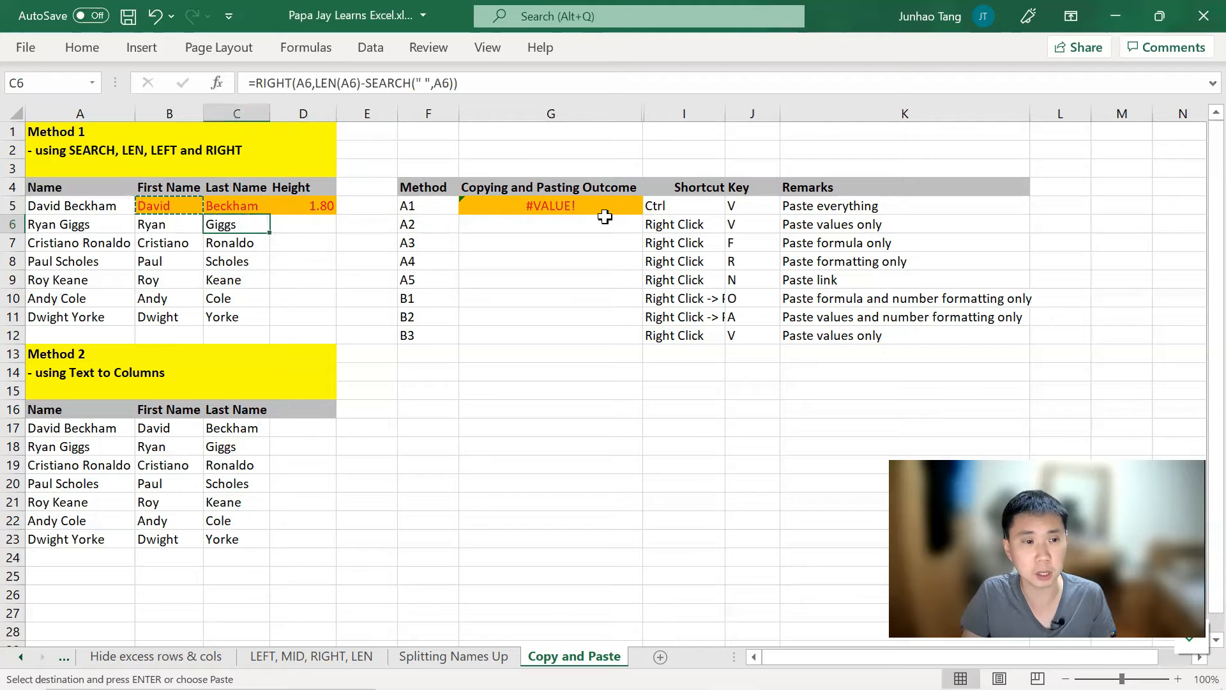
pyautogui.press('Down')
pyautogui.press('Down')
pyautogui.press('Right')
pyautogui.press('Right')
pyautogui.press('Right')
pyautogui.press('Right')
pyautogui.press('Right')
pyautogui.press('Up')
# Step: Paste the copied first name into G6 as values only, giving plain David
pyautogui.rightClick(608, 222)
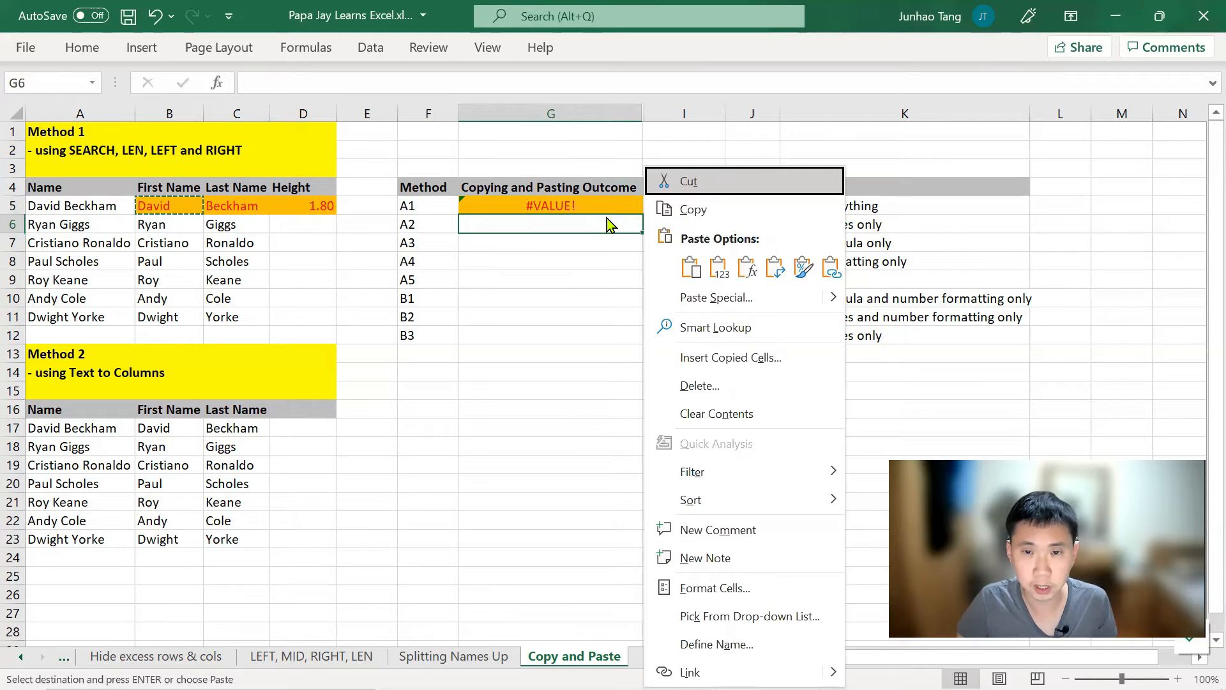
pyautogui.click(720, 266)
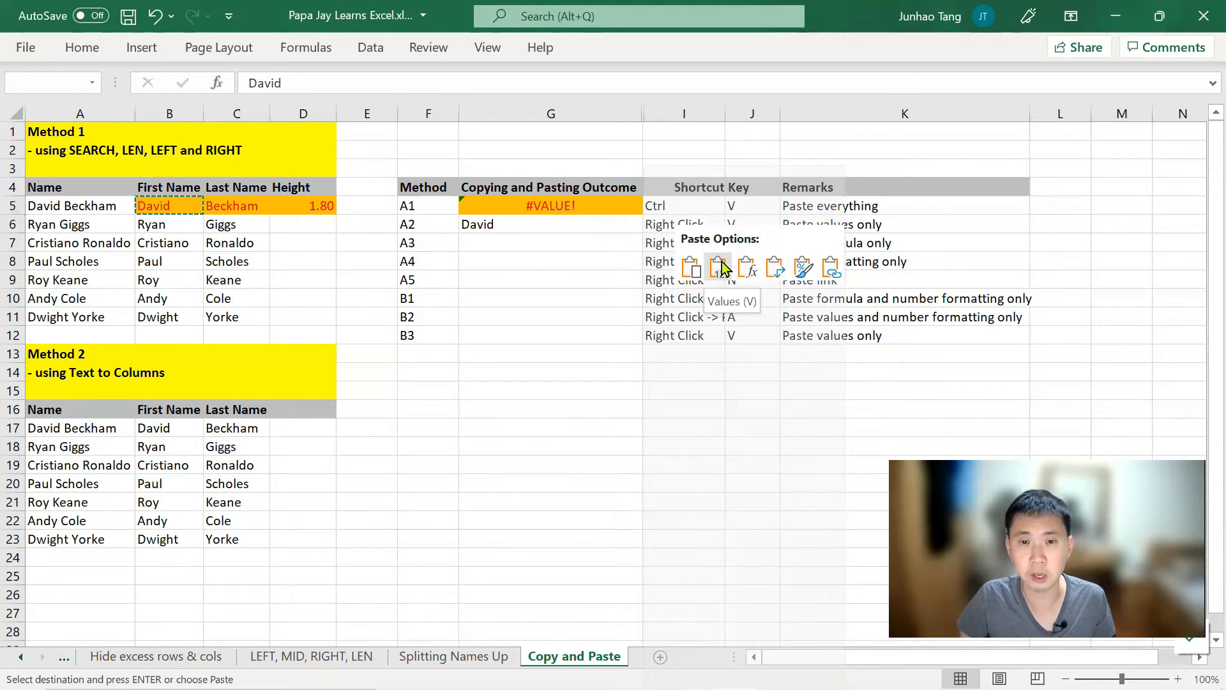
pyautogui.rightClick(642, 225)
pyautogui.click(691, 266)
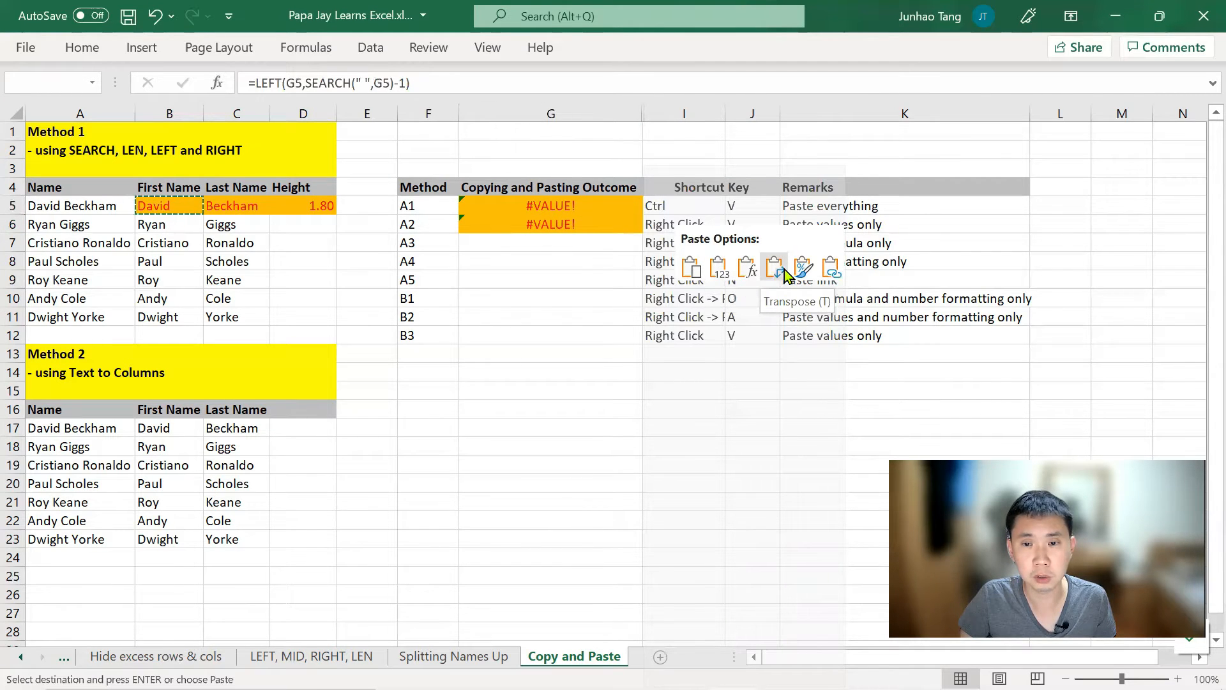
pyautogui.click(724, 277)
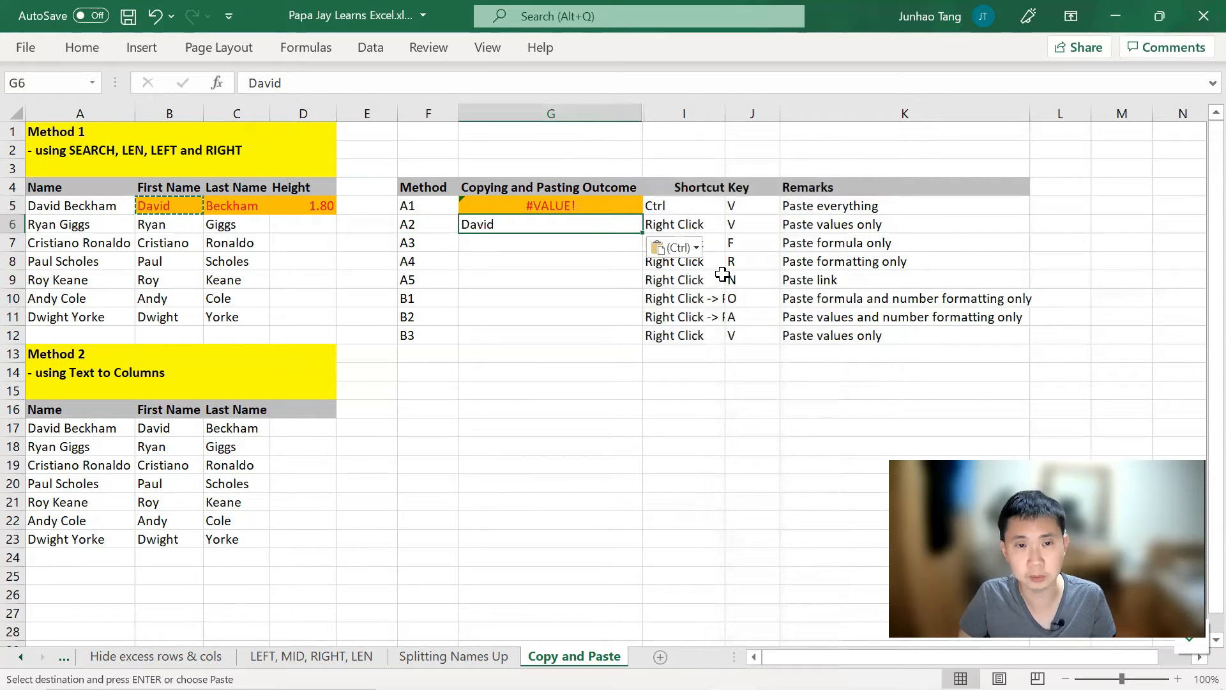
pyautogui.press('Left')
pyautogui.press('Left')
pyautogui.press('Left')
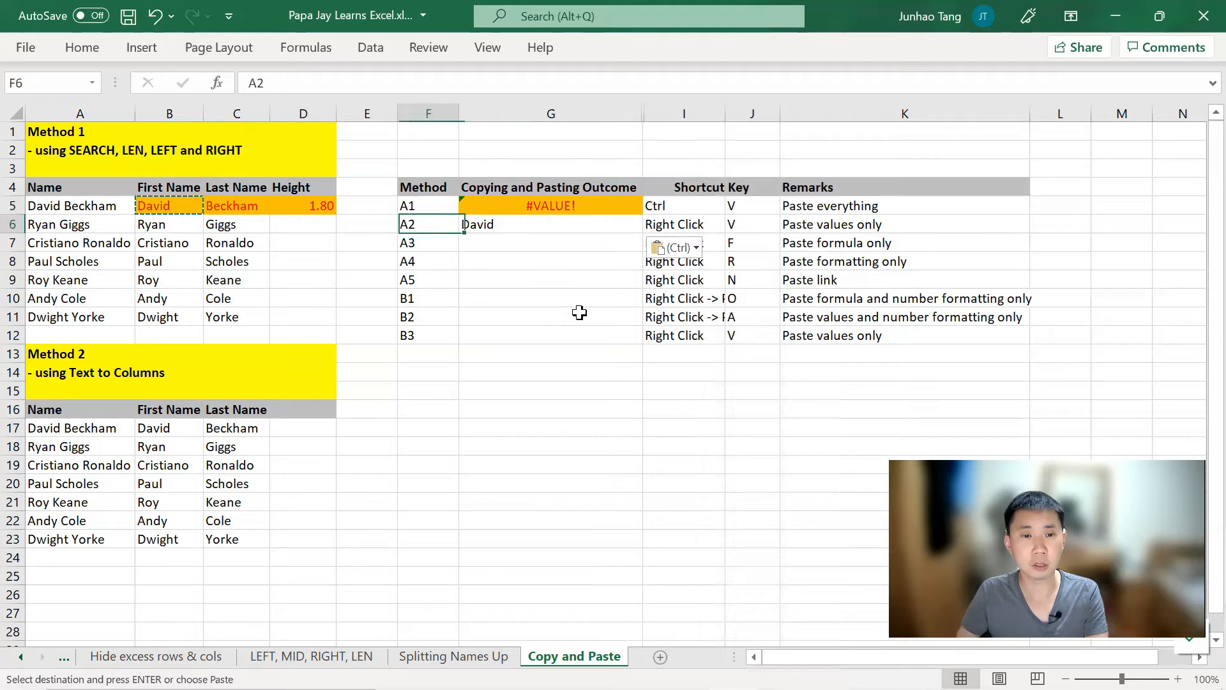
pyautogui.press('Left')
pyautogui.press('Left')
pyautogui.press('Down')
pyautogui.press('Right')
pyautogui.press('Right')
pyautogui.press('Right')
pyautogui.press('Right')
pyautogui.press('Right')
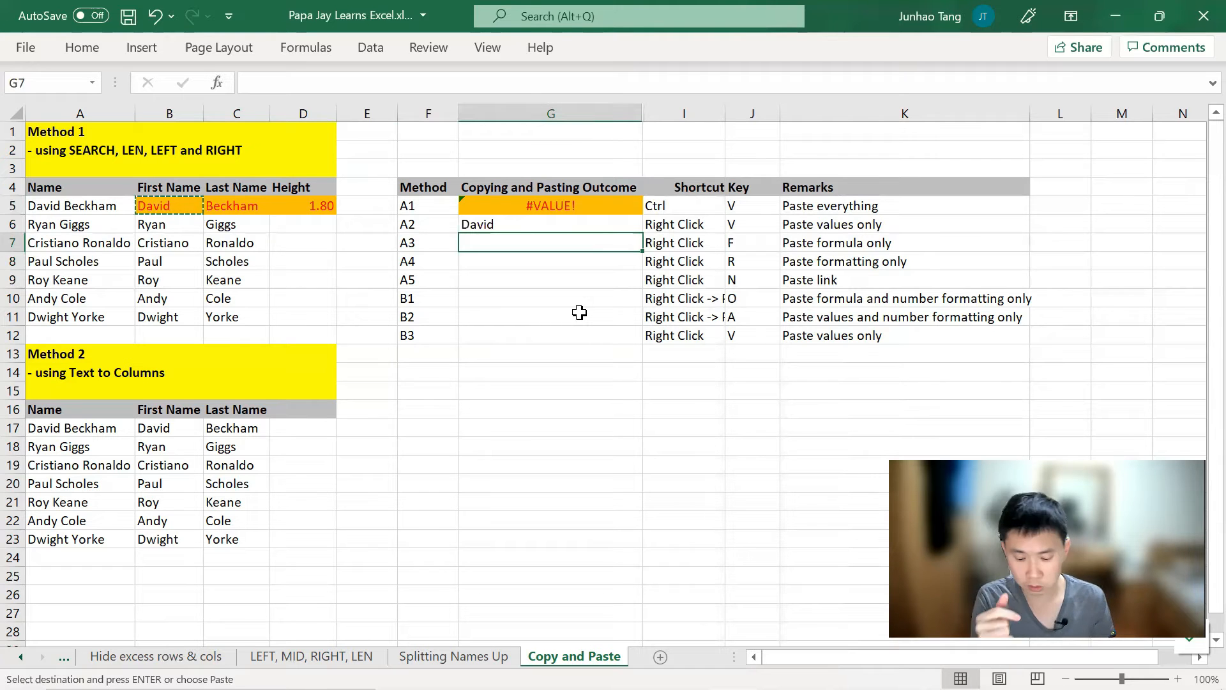
# Step: Paste only the formula into G7, producing #VALUE! without orange fill
pyautogui.hotkey('shift', 'F10')
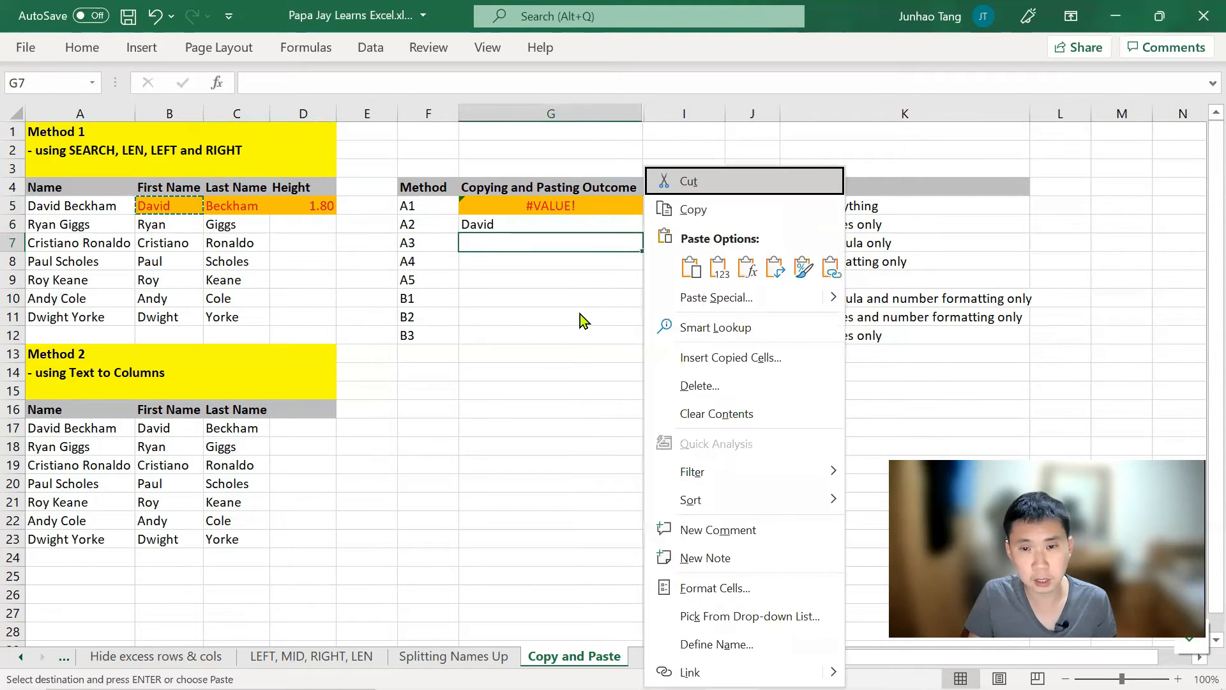
pyautogui.press('f')
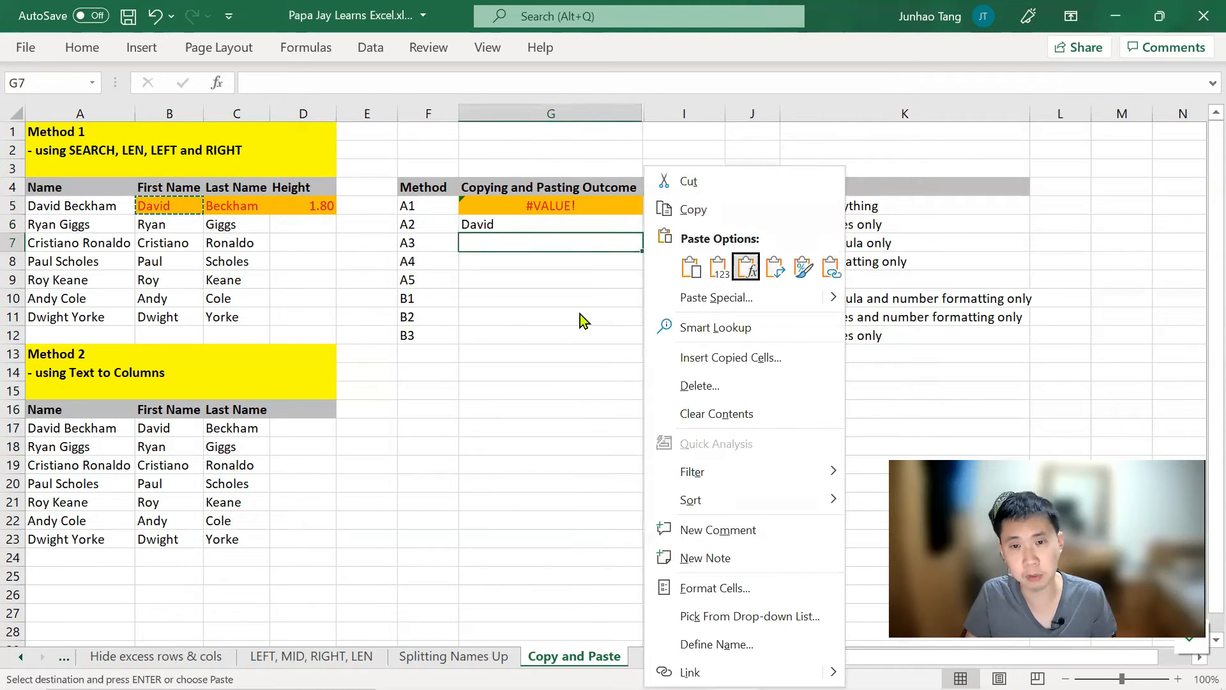
pyautogui.click(747, 266)
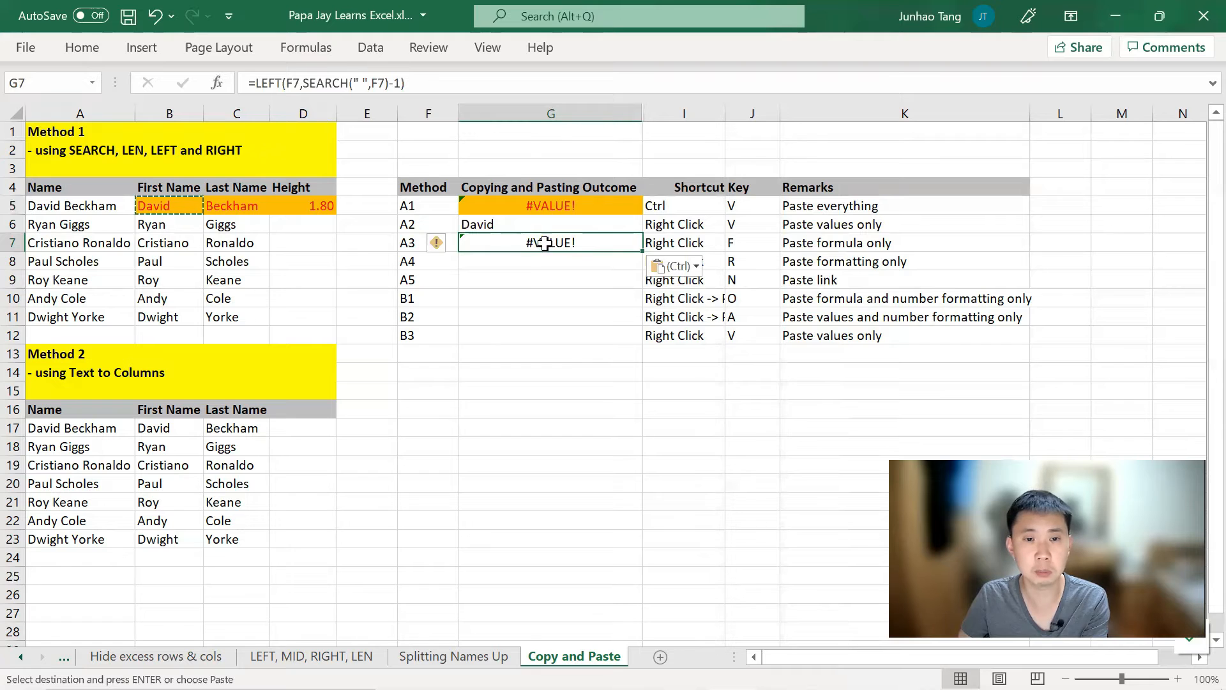
# Step: Compare the G6 value and G7 formula against B5's original formula
pyautogui.click(481, 223)
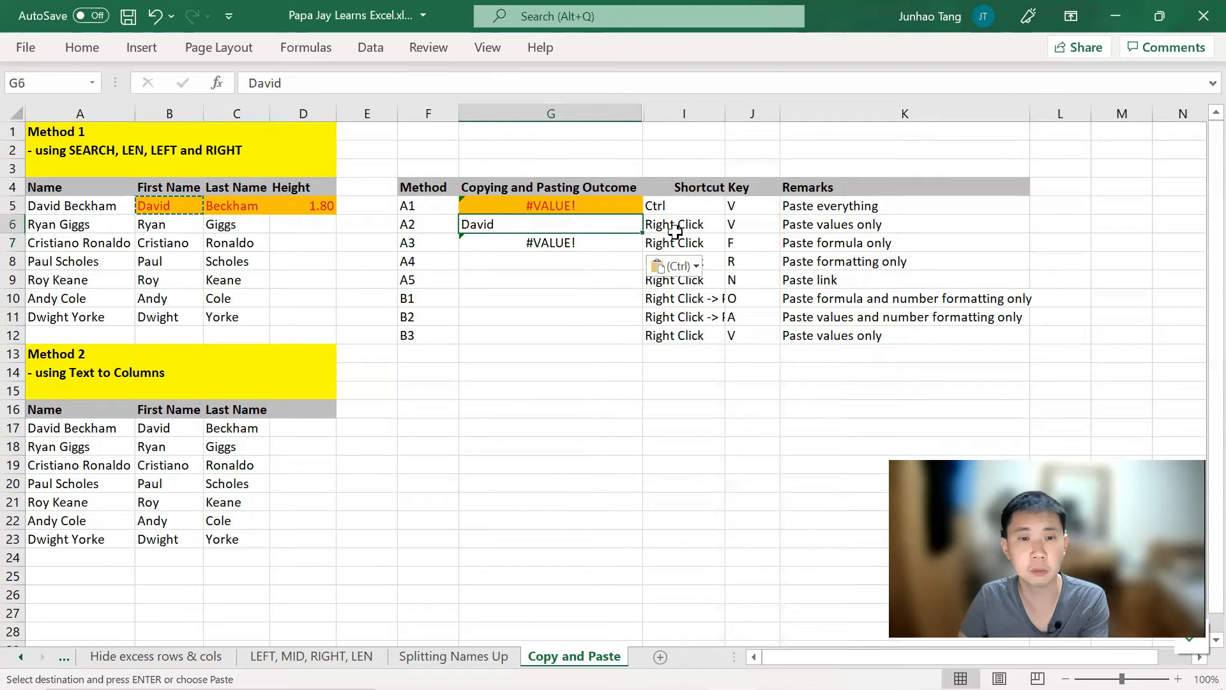
pyautogui.click(629, 242)
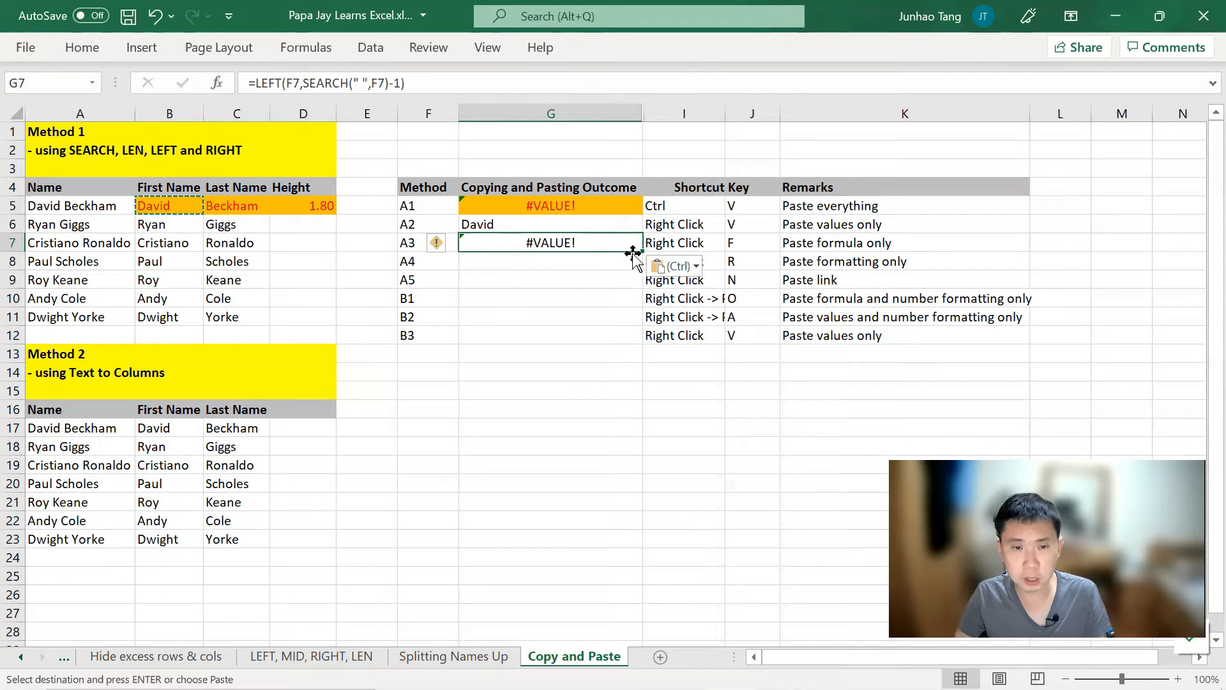
pyautogui.click(184, 205)
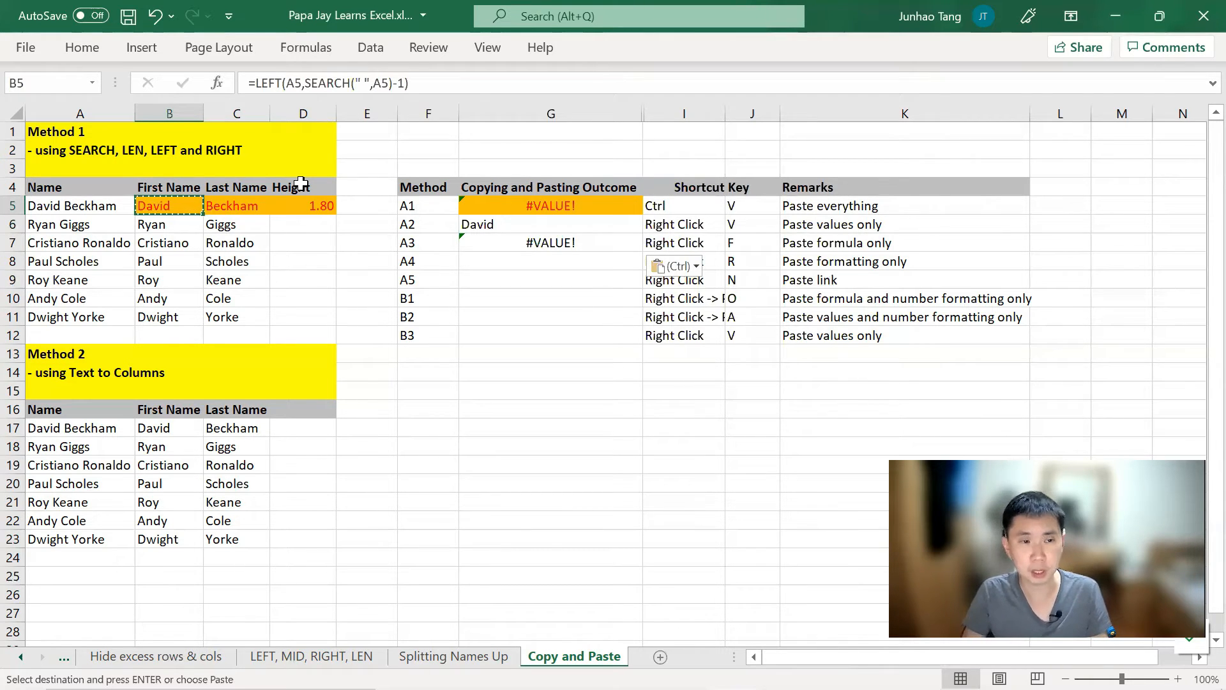
pyautogui.press('Right')
pyautogui.press('Right')
pyautogui.press('Left')
pyautogui.press('Left')
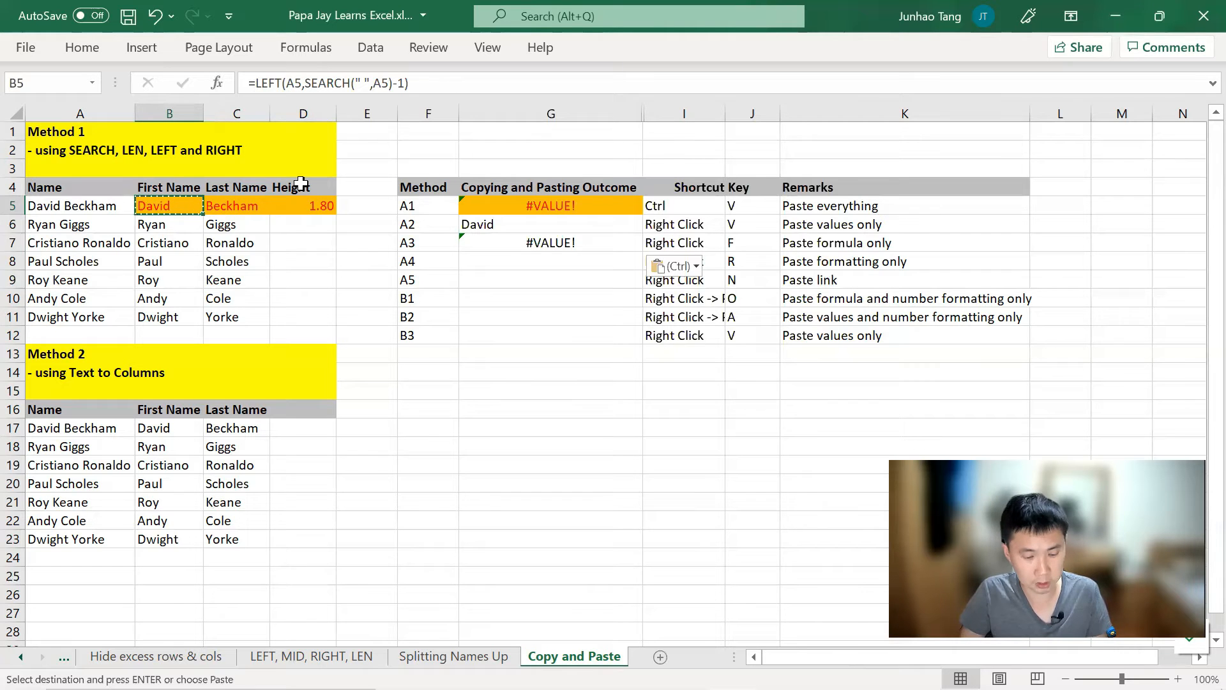
pyautogui.press('Down')
pyautogui.press('Down')
pyautogui.press('Right')
pyautogui.press('Right')
pyautogui.press('Right')
pyautogui.press('Right')
pyautogui.press('Right')
pyautogui.press('Down')
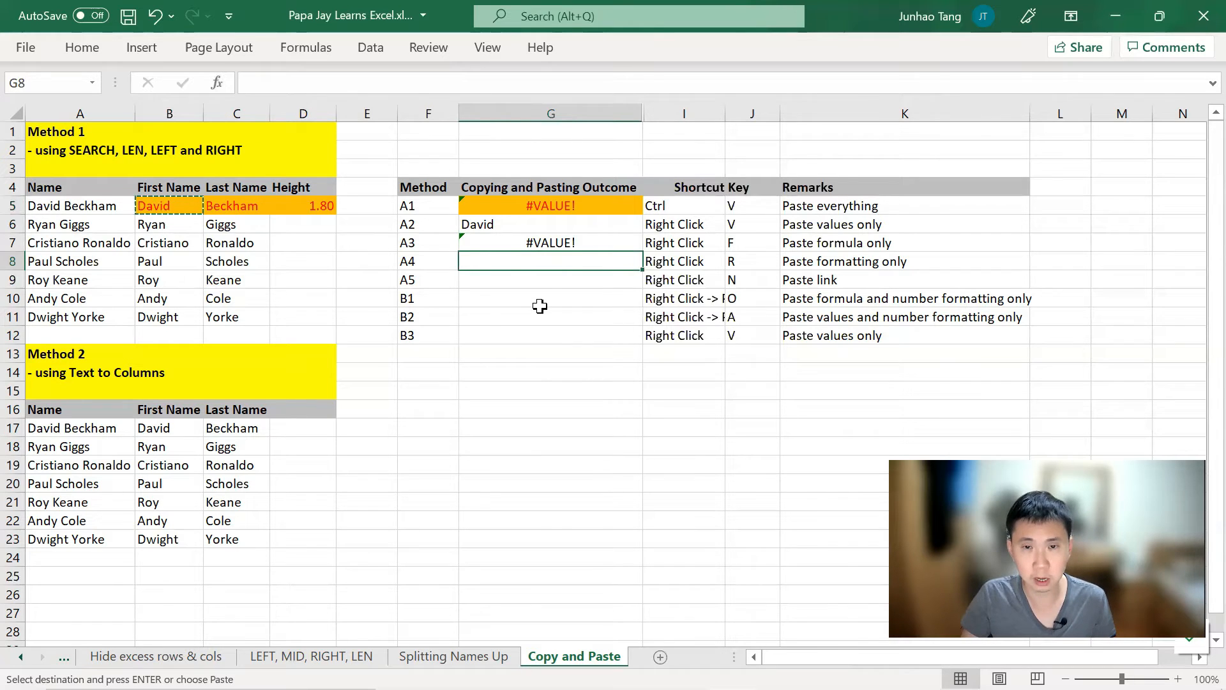
# Step: Paste only B5's formatting into G8, giving it the orange fill with no value
pyautogui.hotkey('shift', 'F10')
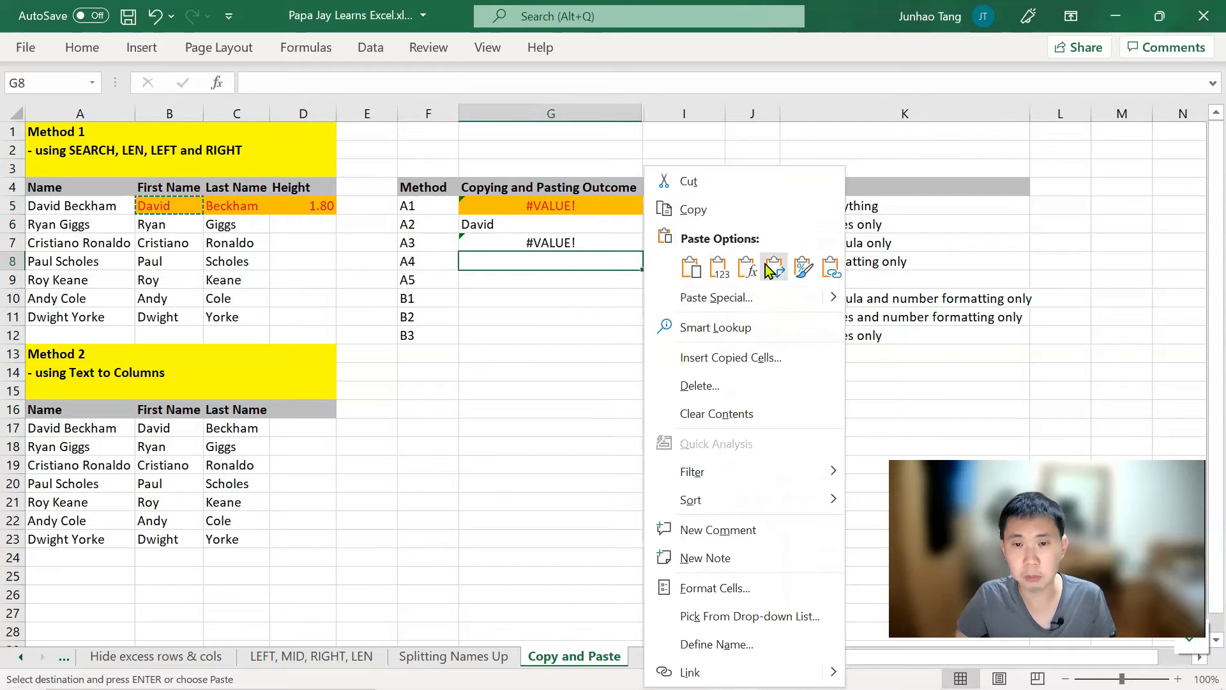
pyautogui.click(802, 268)
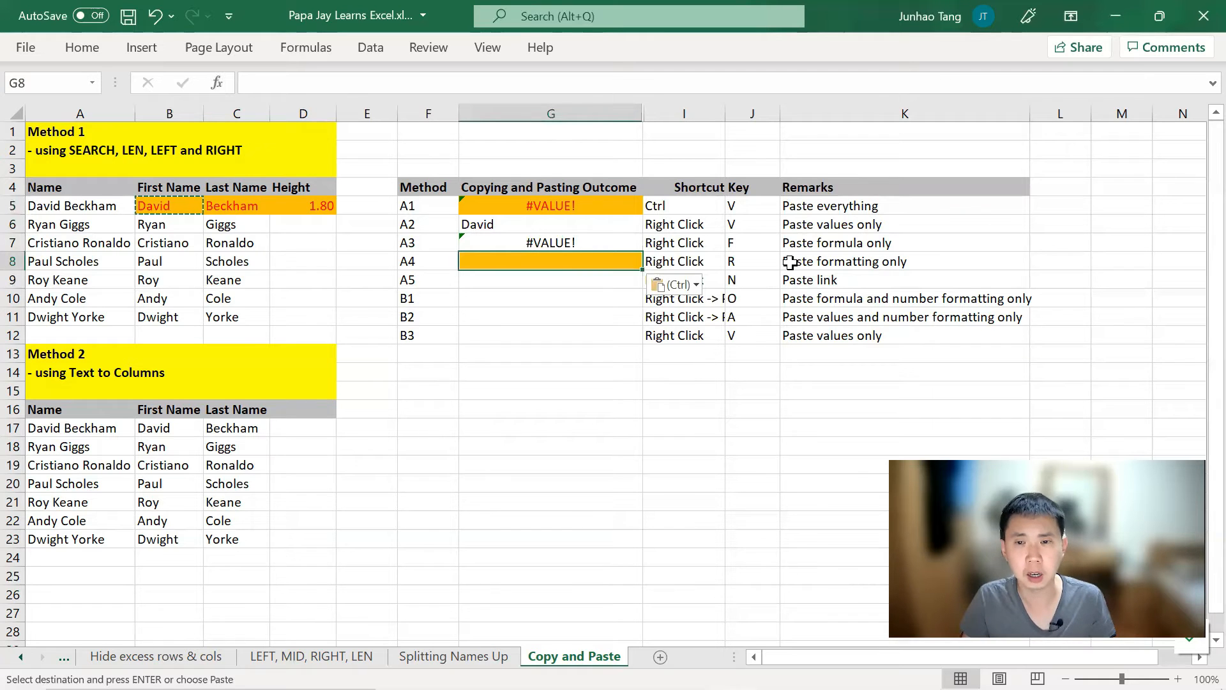
pyautogui.press('Left')
pyautogui.press('Left')
pyautogui.press('Left')
pyautogui.press('Left')
pyautogui.press('Left')
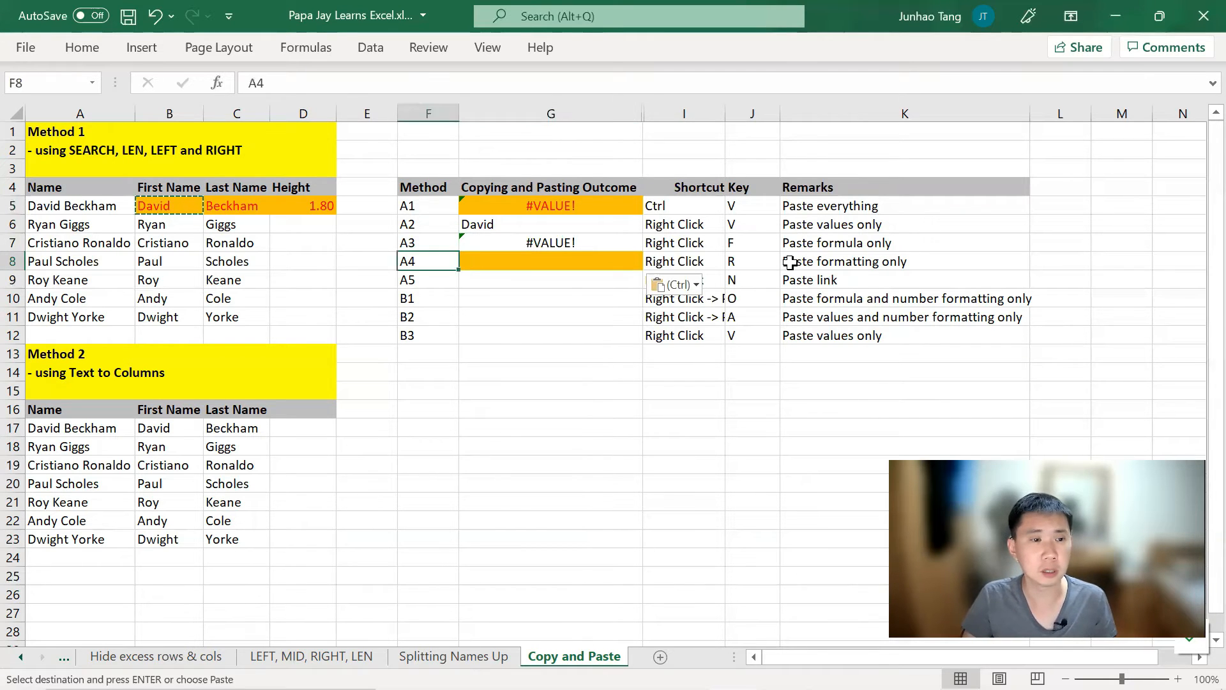
pyautogui.press('Up')
pyautogui.press('Up')
pyautogui.press('Up')
pyautogui.press('Down')
pyautogui.press('Down')
pyautogui.press('Down')
pyautogui.press('Right')
pyautogui.press('Right')
pyautogui.press('Right')
pyautogui.press('Right')
pyautogui.press('Right')
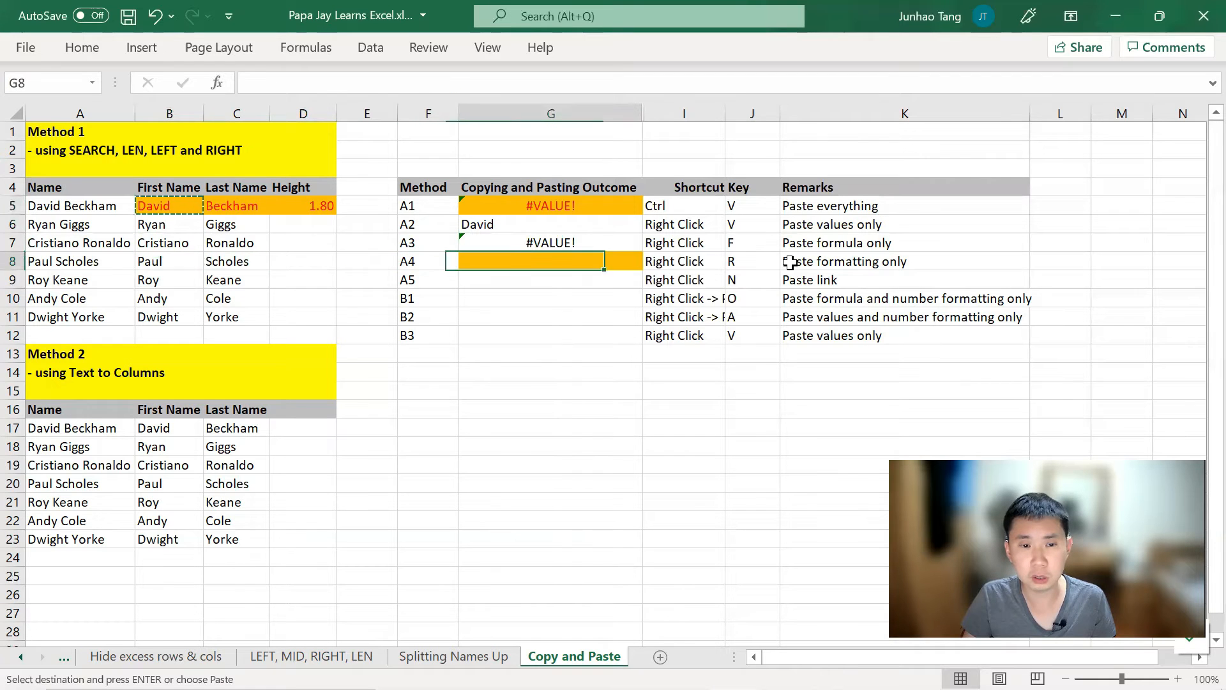
pyautogui.press('Down')
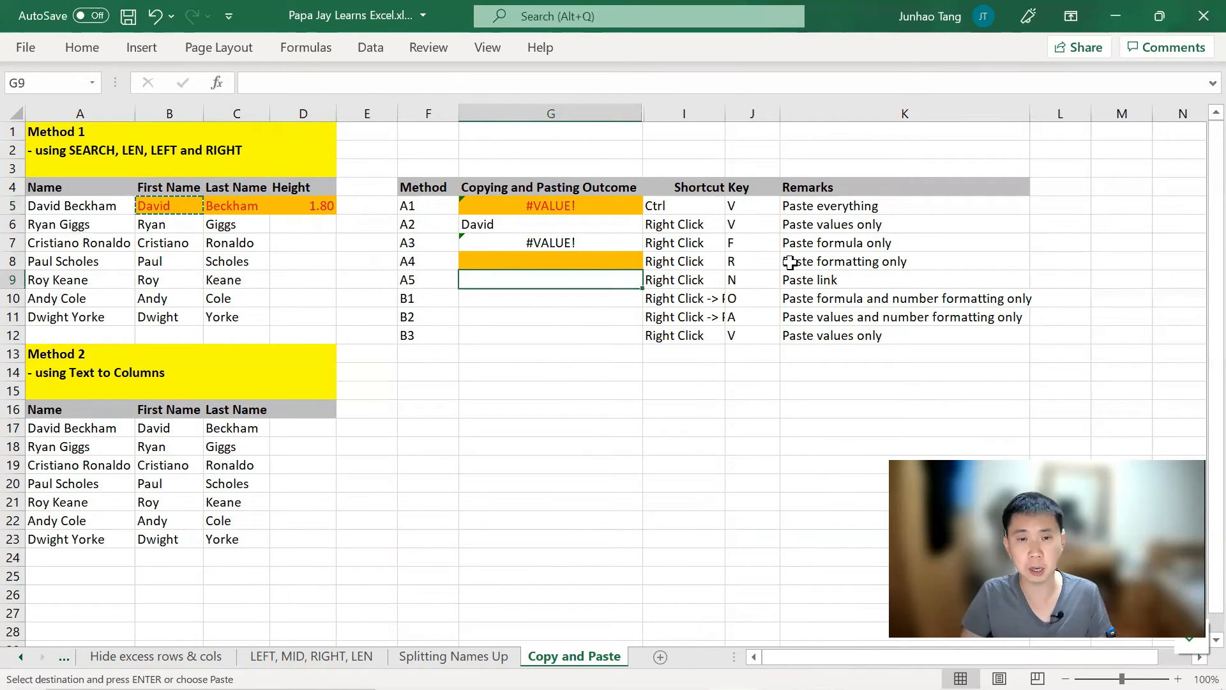
# Step: Paste a link to B5 into G9 and confirm its =$B$5 formula shows David
pyautogui.hotkey('shift', 'F10')
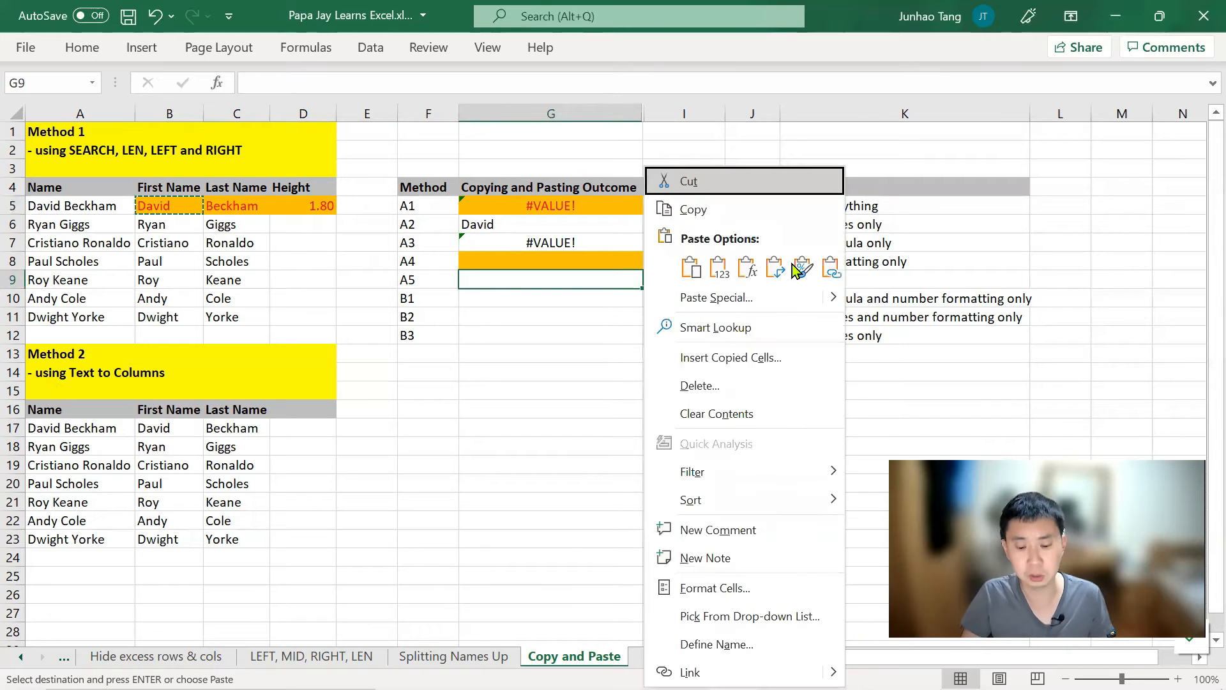
pyautogui.press('n')
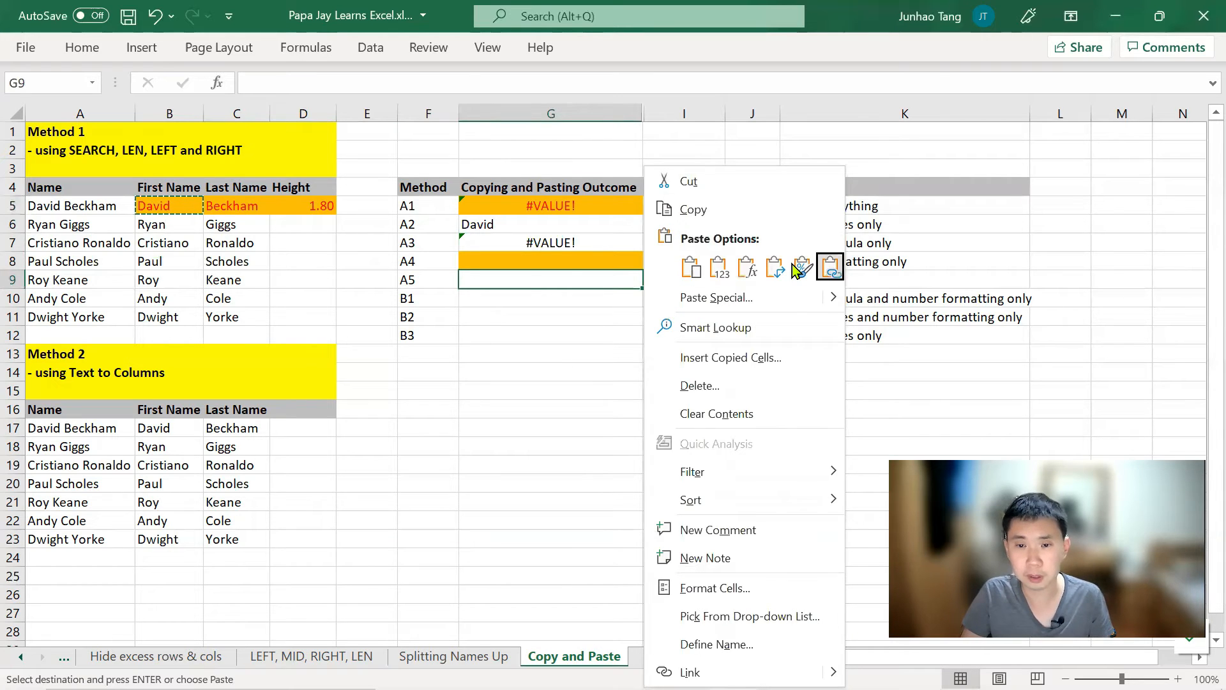
pyautogui.press('Return')
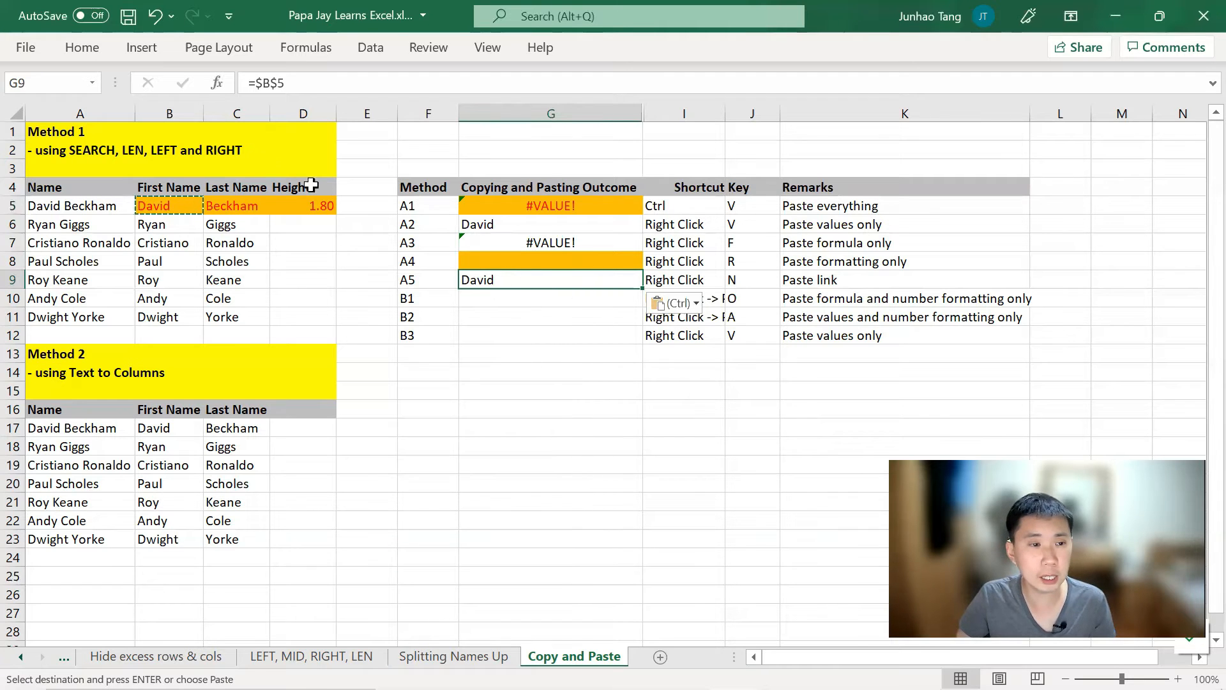
pyautogui.click(147, 206)
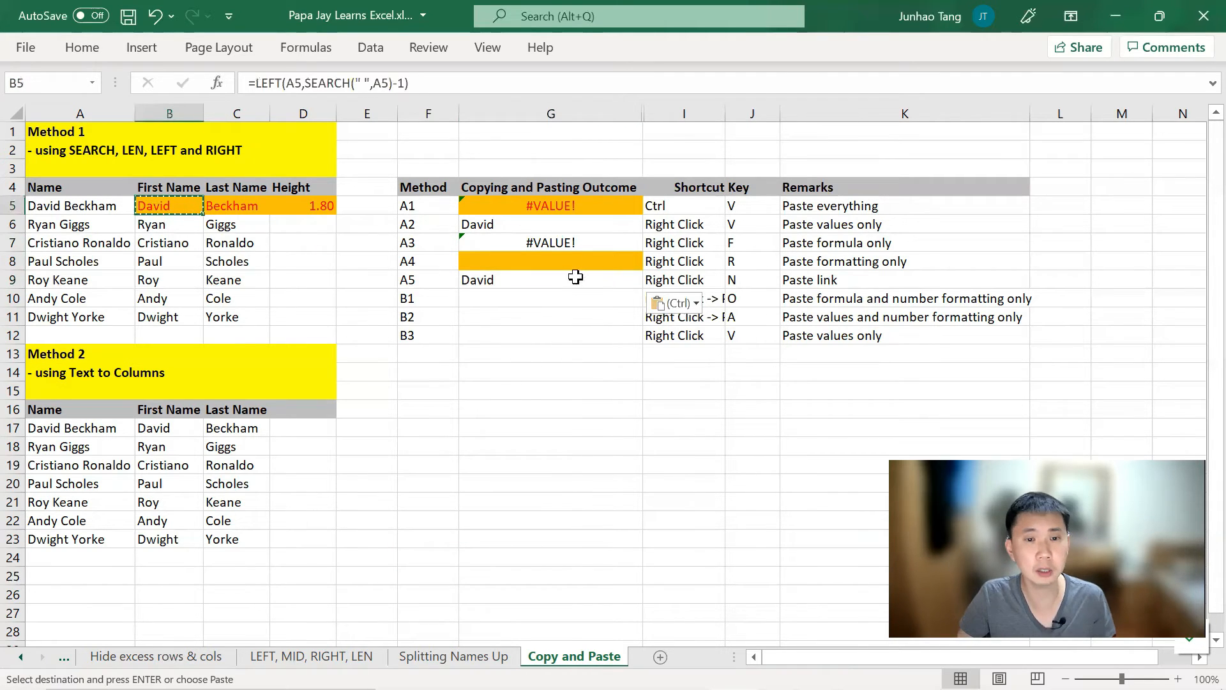
pyautogui.click(546, 281)
pyautogui.doubleClick(547, 281)
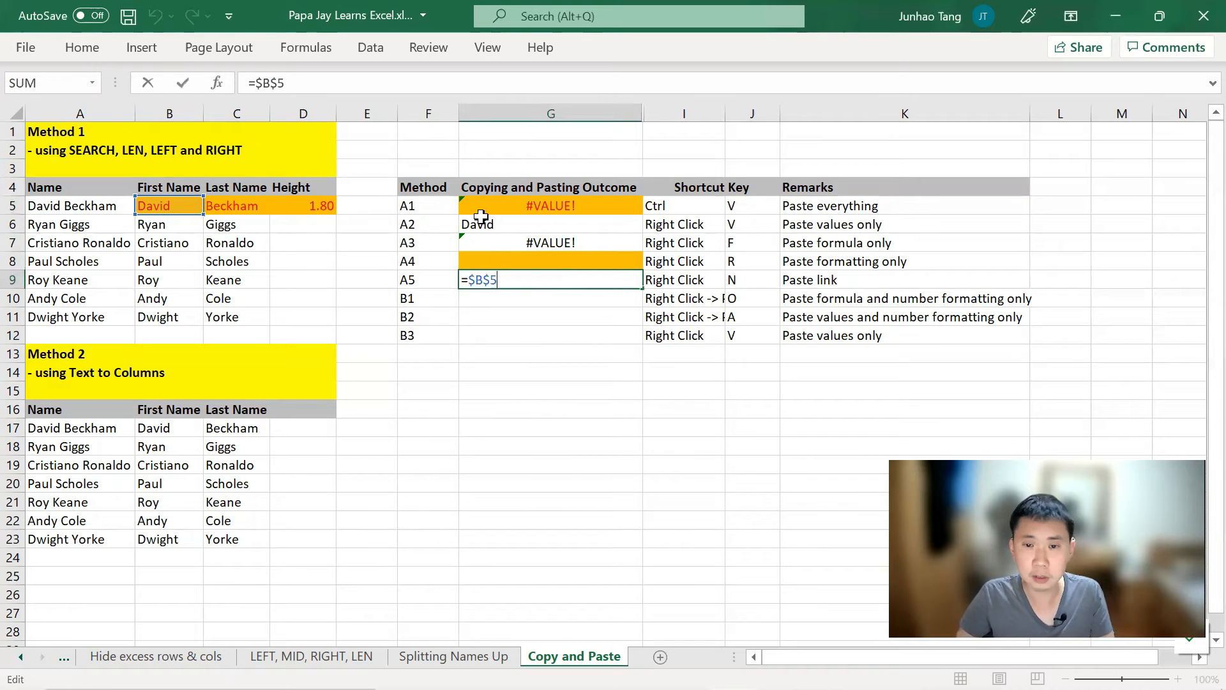
pyautogui.press('Escape')
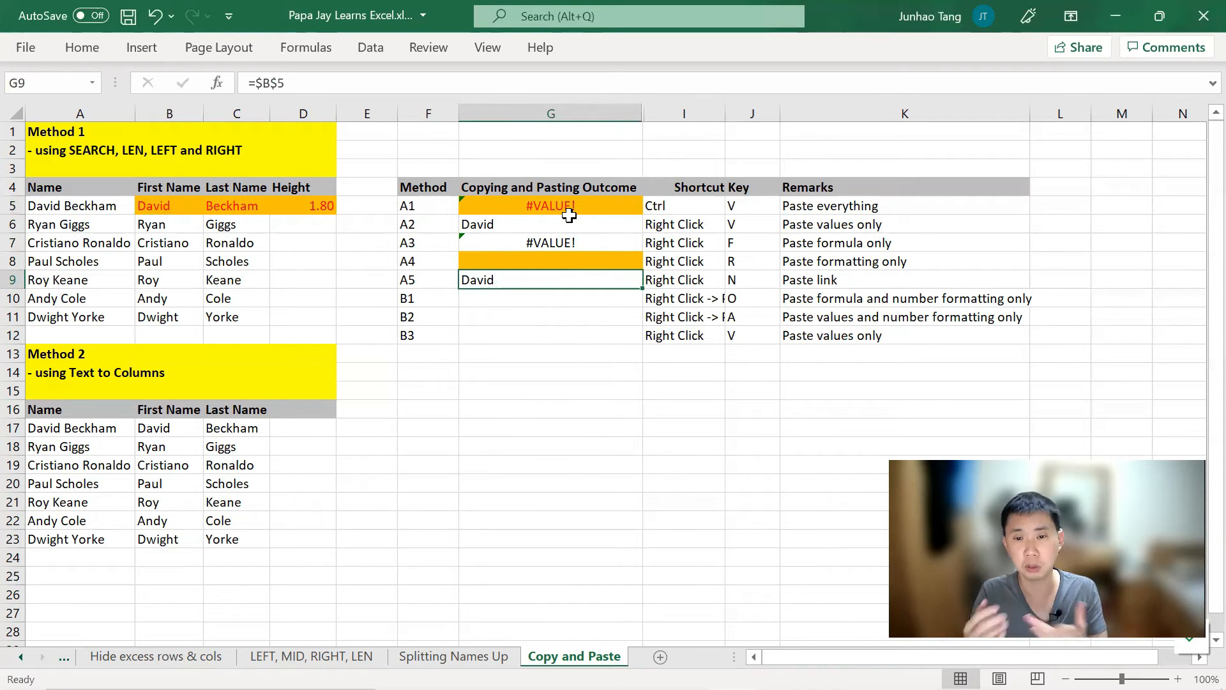
# Step: AutoFit Shortcut Key columns I:J so 'Right Click -> Paste Special' reads fully
pyautogui.press('Right')
pyautogui.hotkey('alt', 'h')
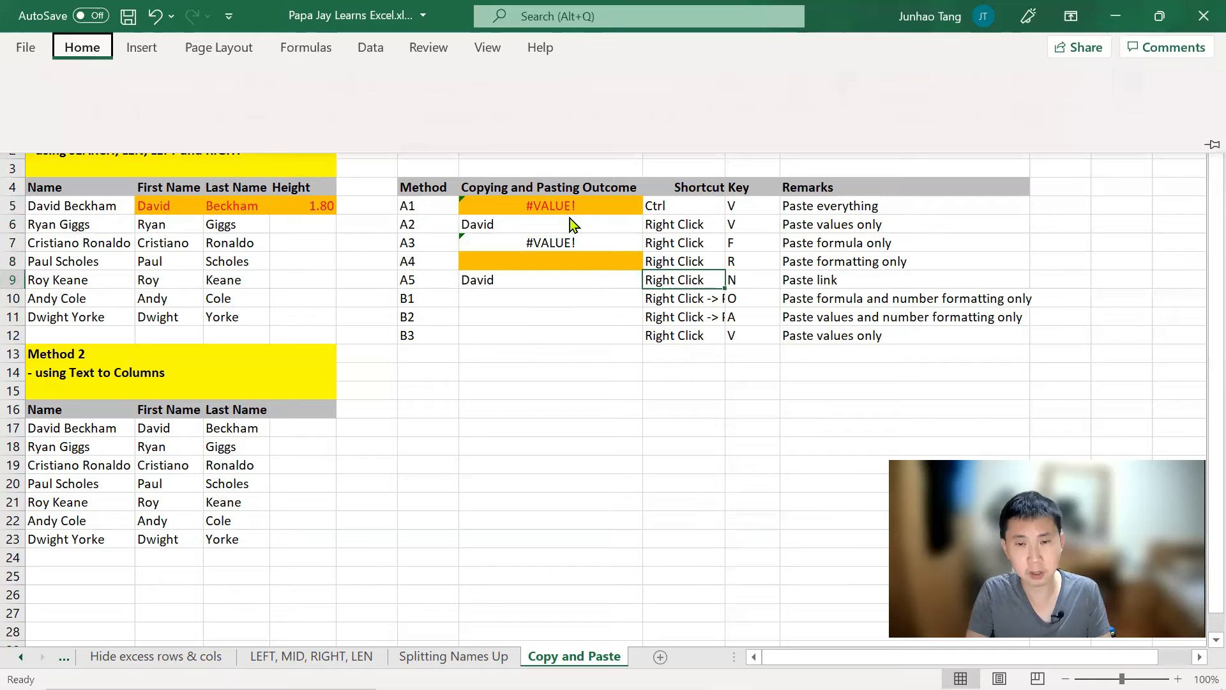
pyautogui.press('o')
pyautogui.press('i')
pyautogui.hotkey('ctrl', 'space')
pyautogui.hotkey('shift', 'Right')
pyautogui.hotkey('alt', 'h')
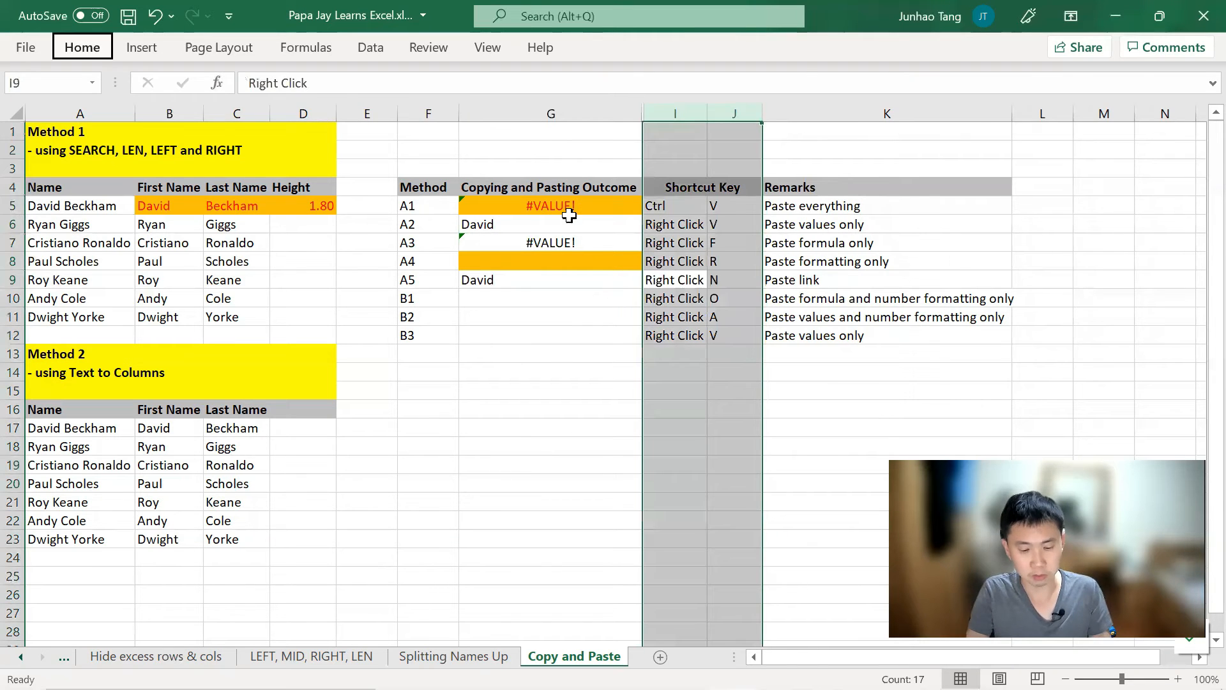
pyautogui.press('o')
pyautogui.press('i')
pyautogui.press('Down')
pyautogui.press('Down')
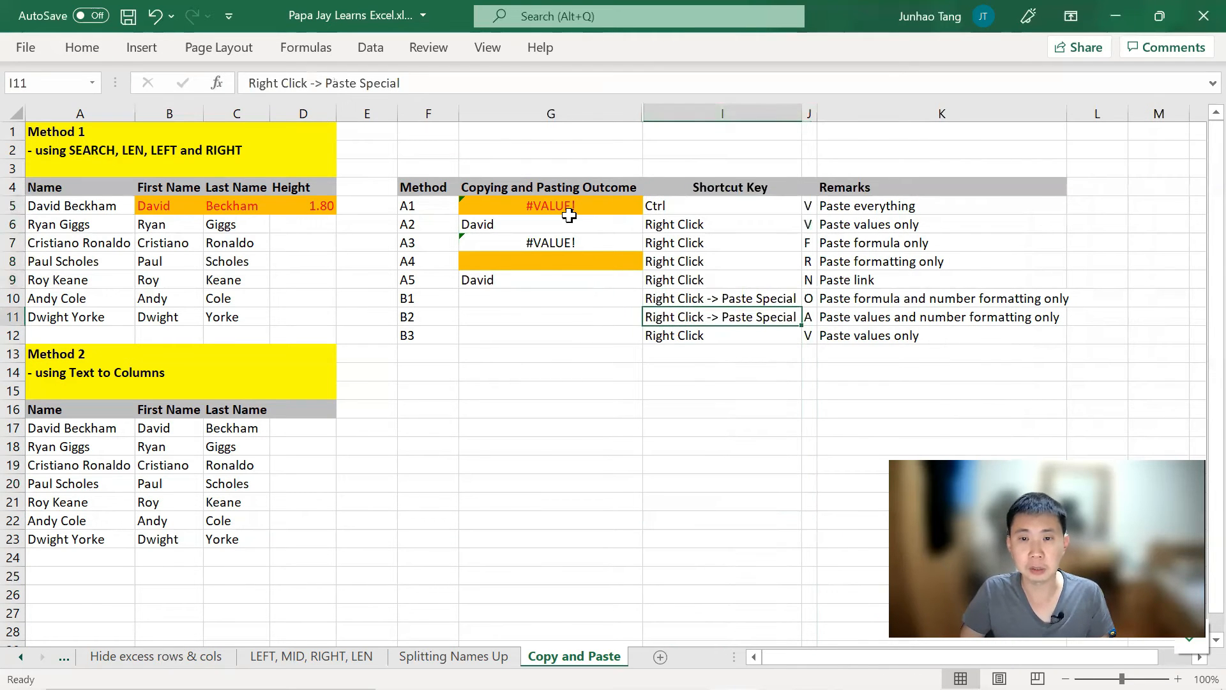
pyautogui.press('Up')
pyautogui.press('Left')
pyautogui.press('Left')
pyautogui.press('Right')
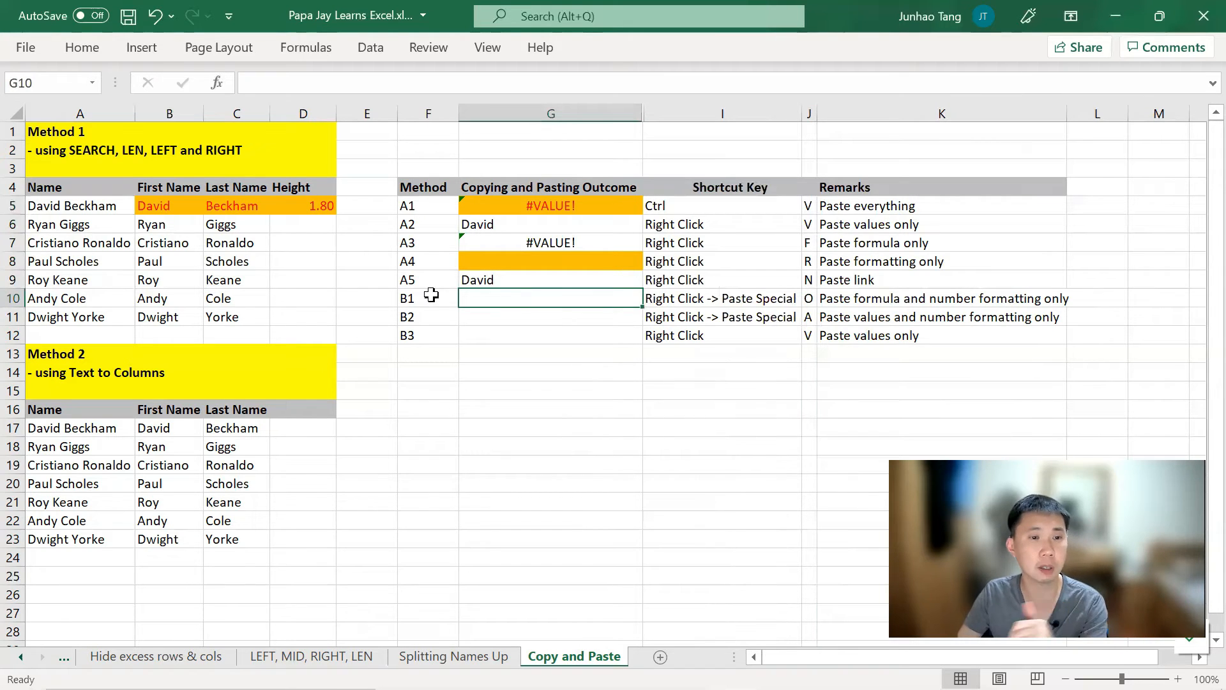
# Step: Copy B5 and paste it via Paste Special into G10, showing #VALUE! without orange fill
pyautogui.click(179, 210)
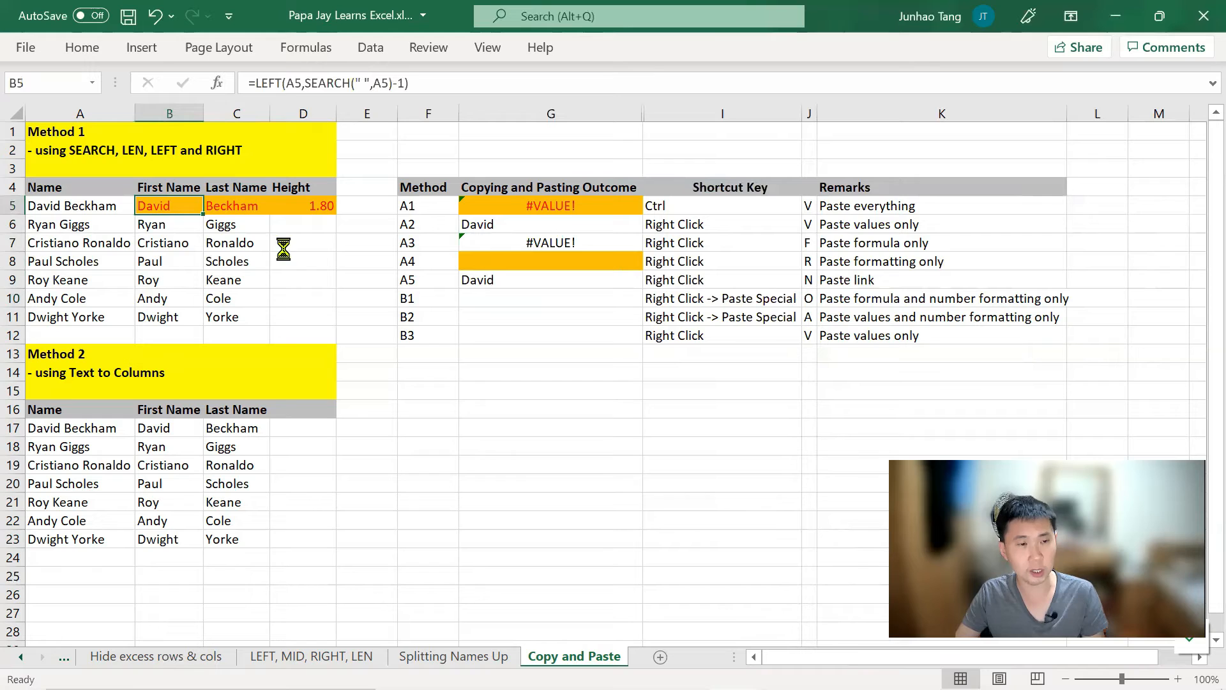
pyautogui.hotkey('ctrl', 'c')
pyautogui.press('Down')
pyautogui.press('Down')
pyautogui.press('Down')
pyautogui.press('Down')
pyautogui.press('Down')
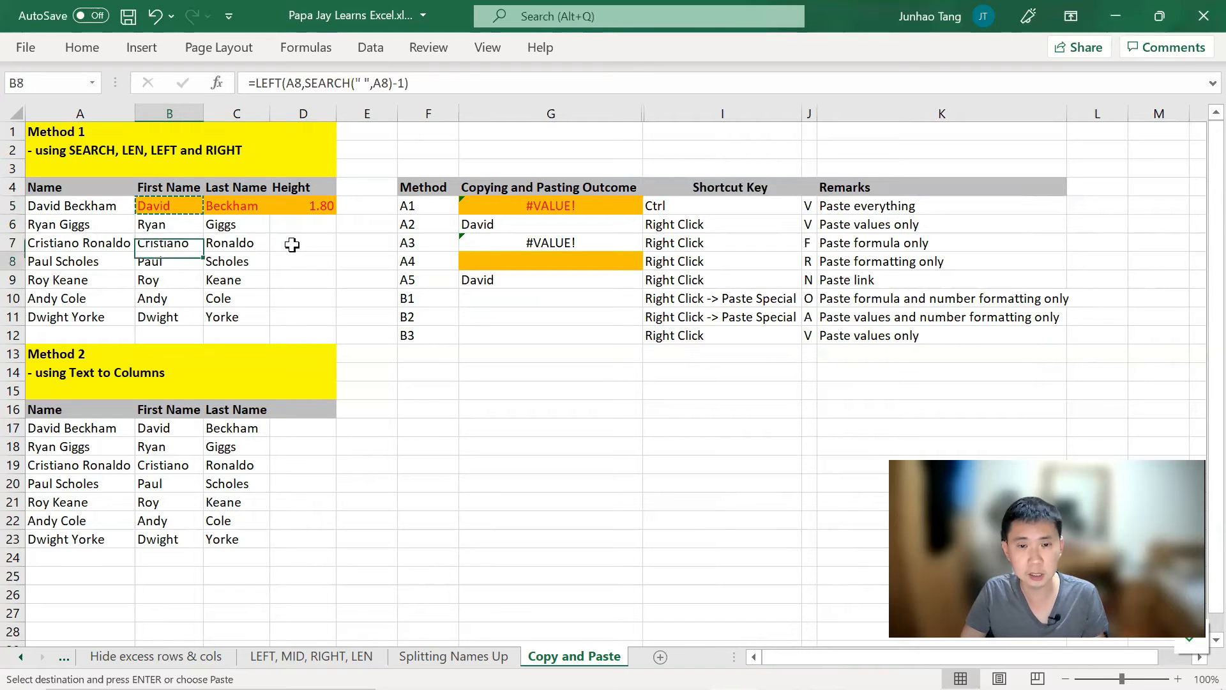
pyautogui.press('Right')
pyautogui.press('Right')
pyautogui.press('Right')
pyautogui.press('Right')
pyautogui.press('Right')
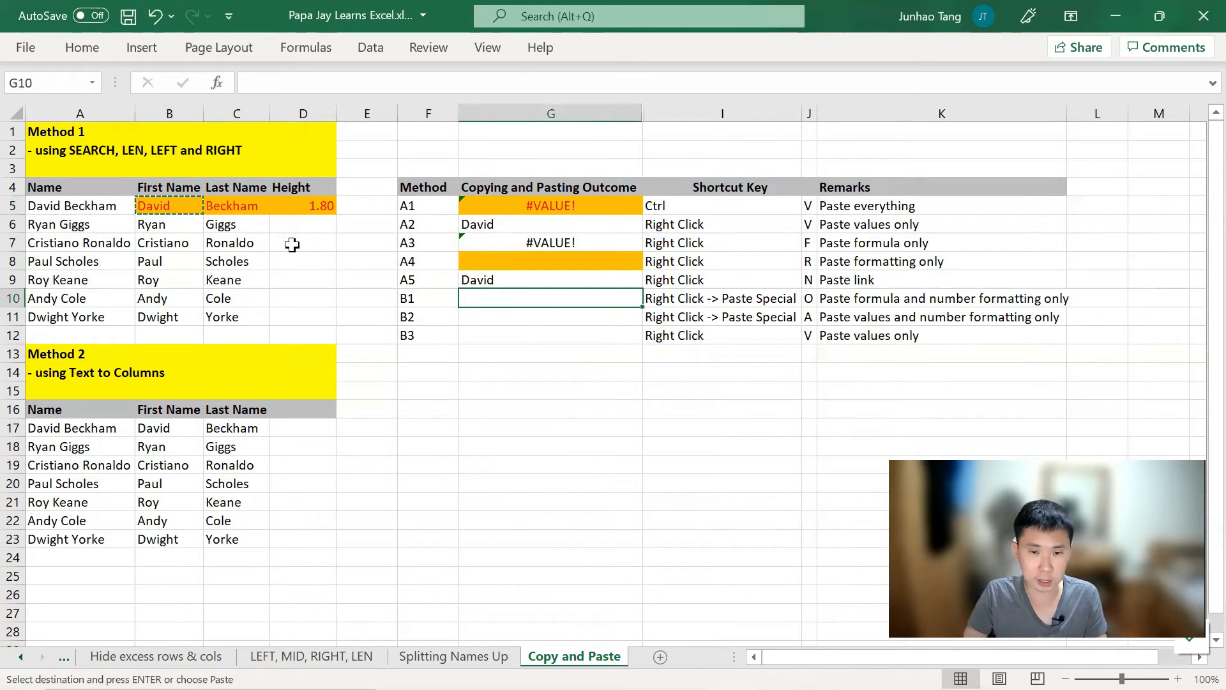
pyautogui.hotkey('shift', 'F10')
pyautogui.press('Down')
pyautogui.press('Down')
pyautogui.press('Down')
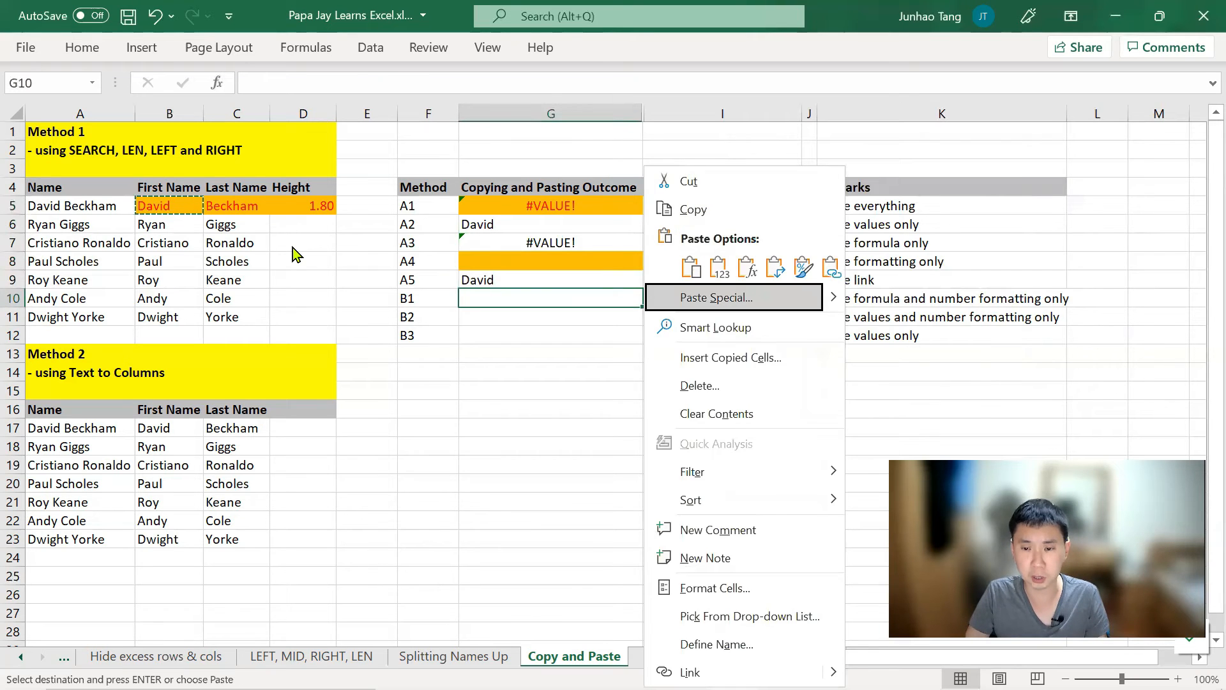
pyautogui.press('Right')
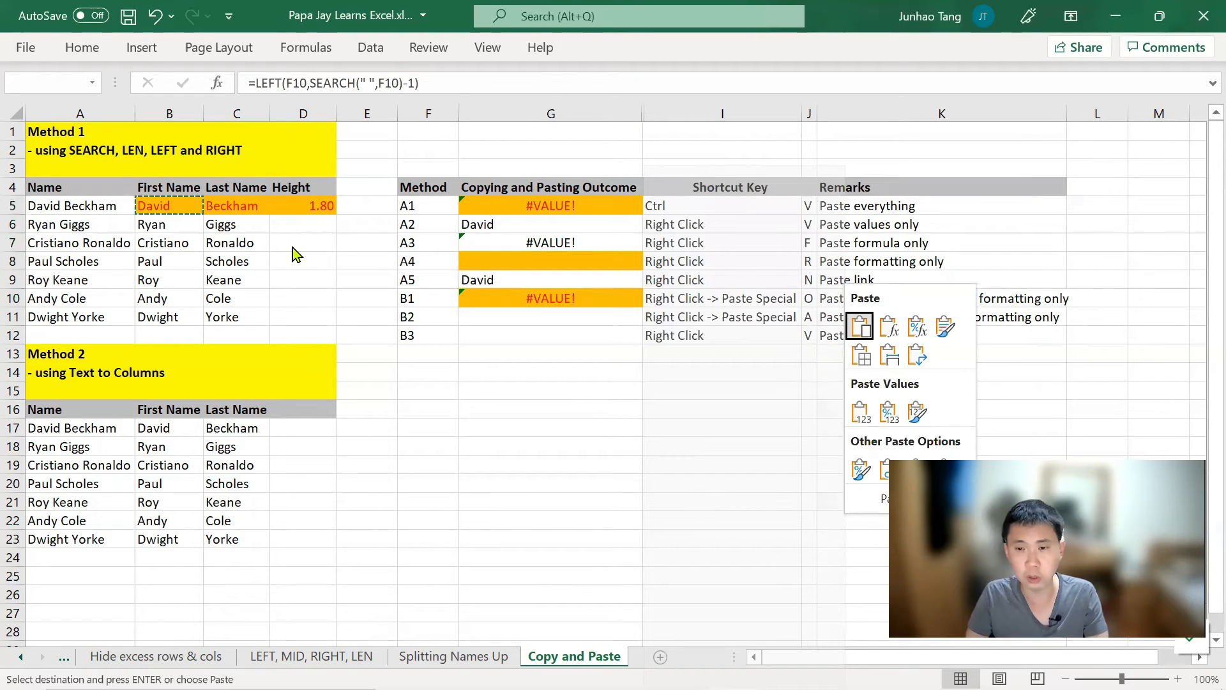
pyautogui.press('o')
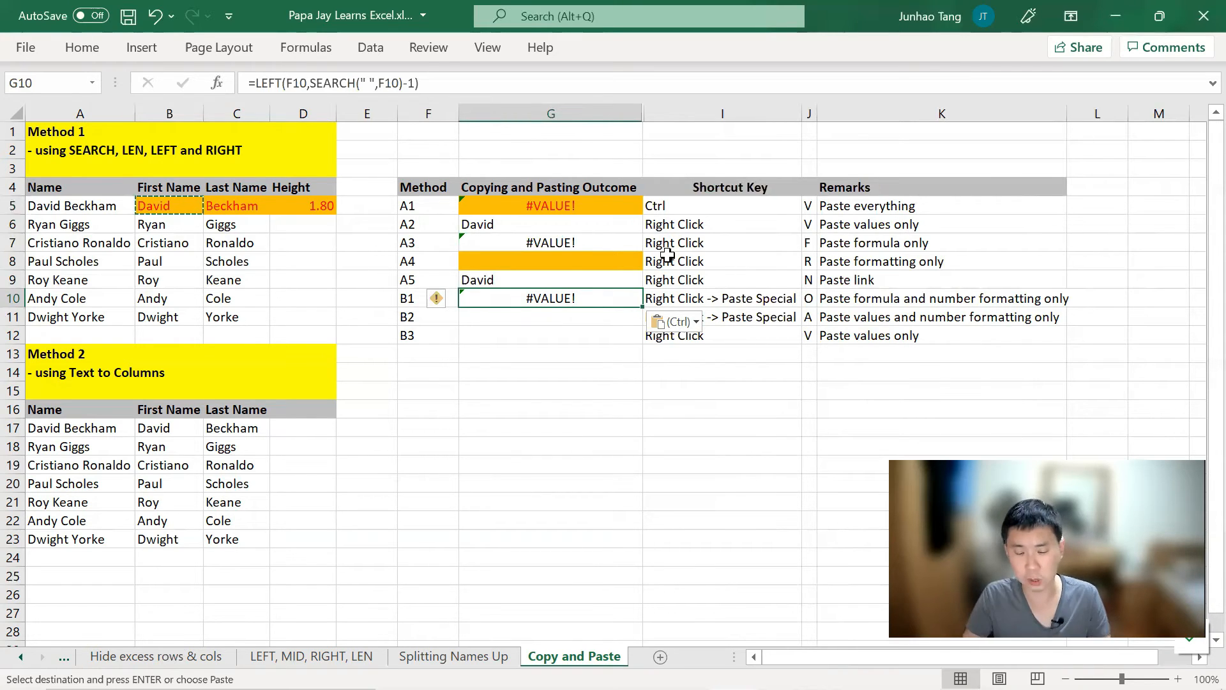
pyautogui.press('Left')
pyautogui.press('Left')
pyautogui.press('Left')
pyautogui.press('Up')
pyautogui.press('Up')
pyautogui.press('Up')
pyautogui.press('Up')
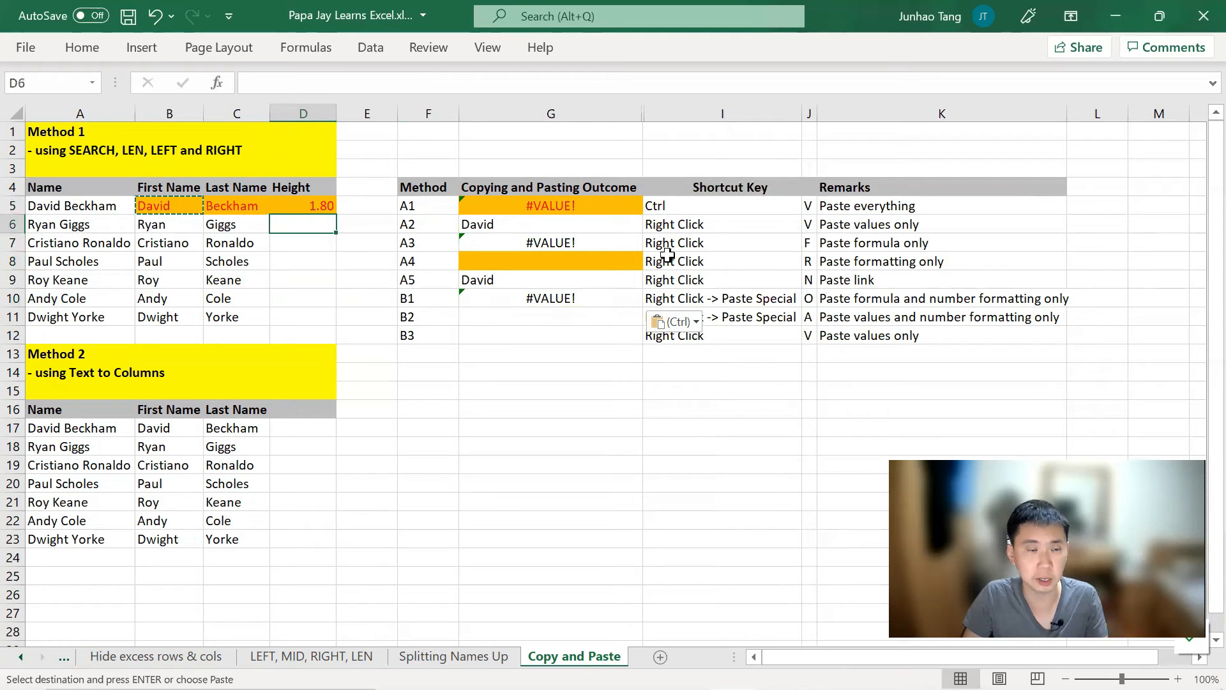
# Step: Paste D5's height into G10 as Formulas & Number Formatting, showing 1.80
pyautogui.press('Up')
pyautogui.press('Down')
pyautogui.press('Down')
pyautogui.press('Down')
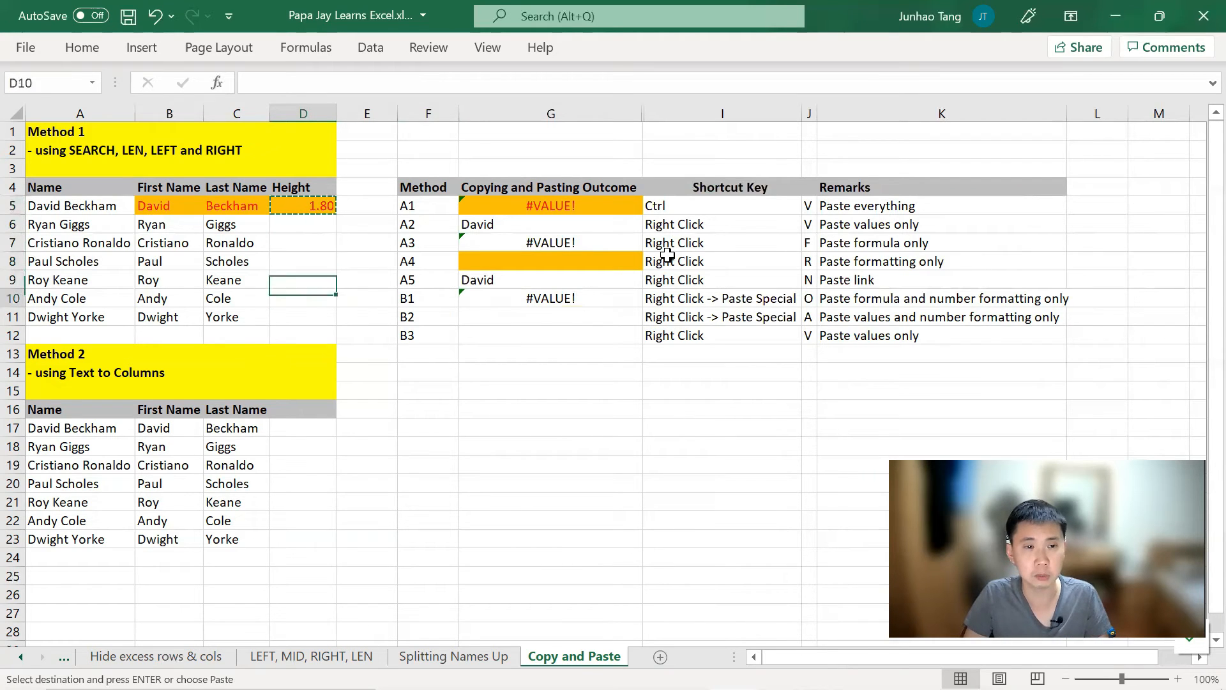
pyautogui.press('Right')
pyautogui.press('Right')
pyautogui.press('Right')
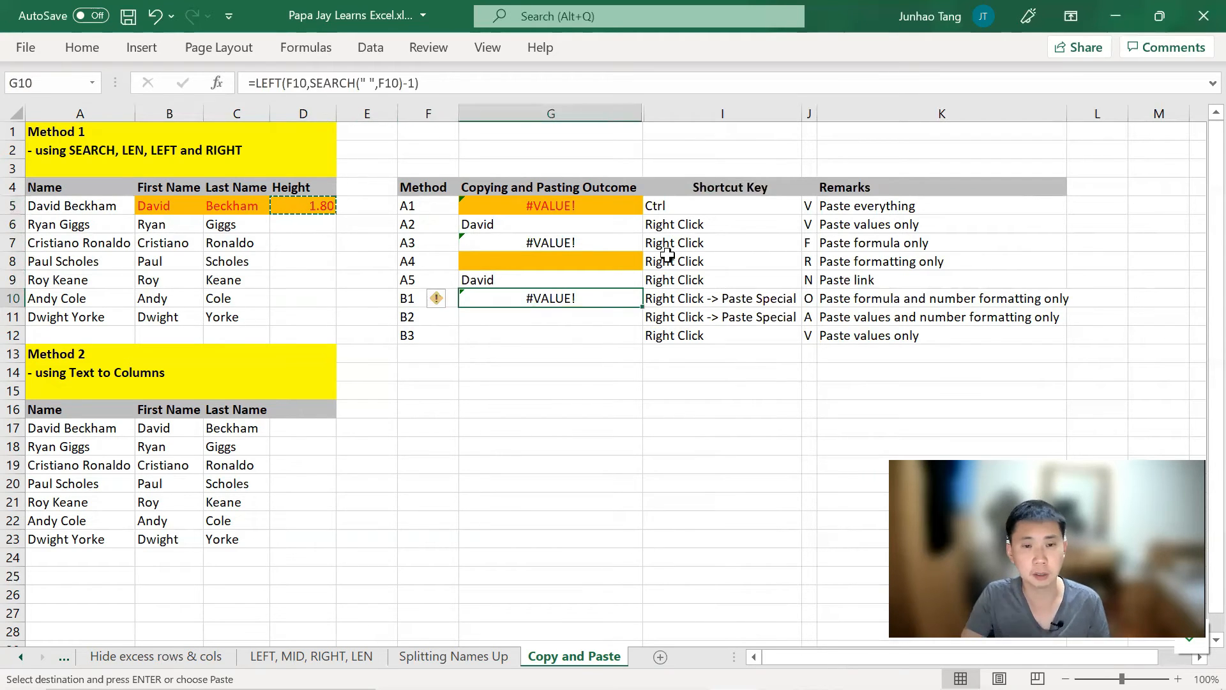
pyautogui.hotkey('shift', 'F10')
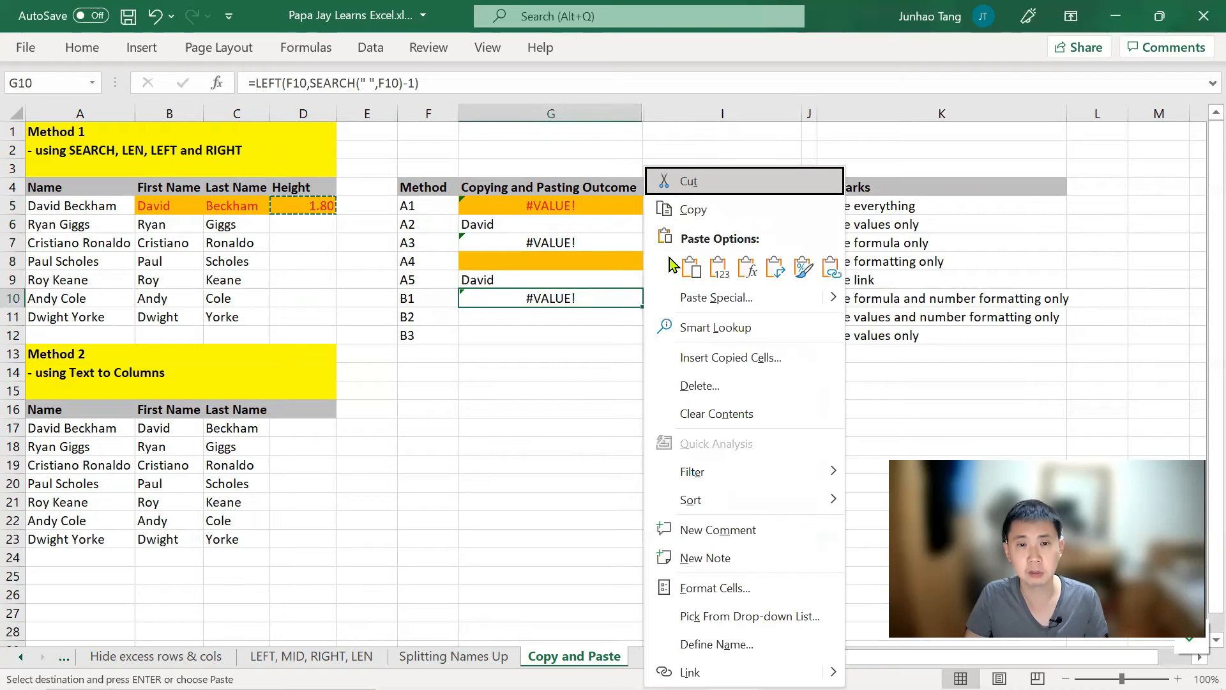
pyautogui.press('Down')
pyautogui.press('Down')
pyautogui.press('Down')
pyautogui.press('Right')
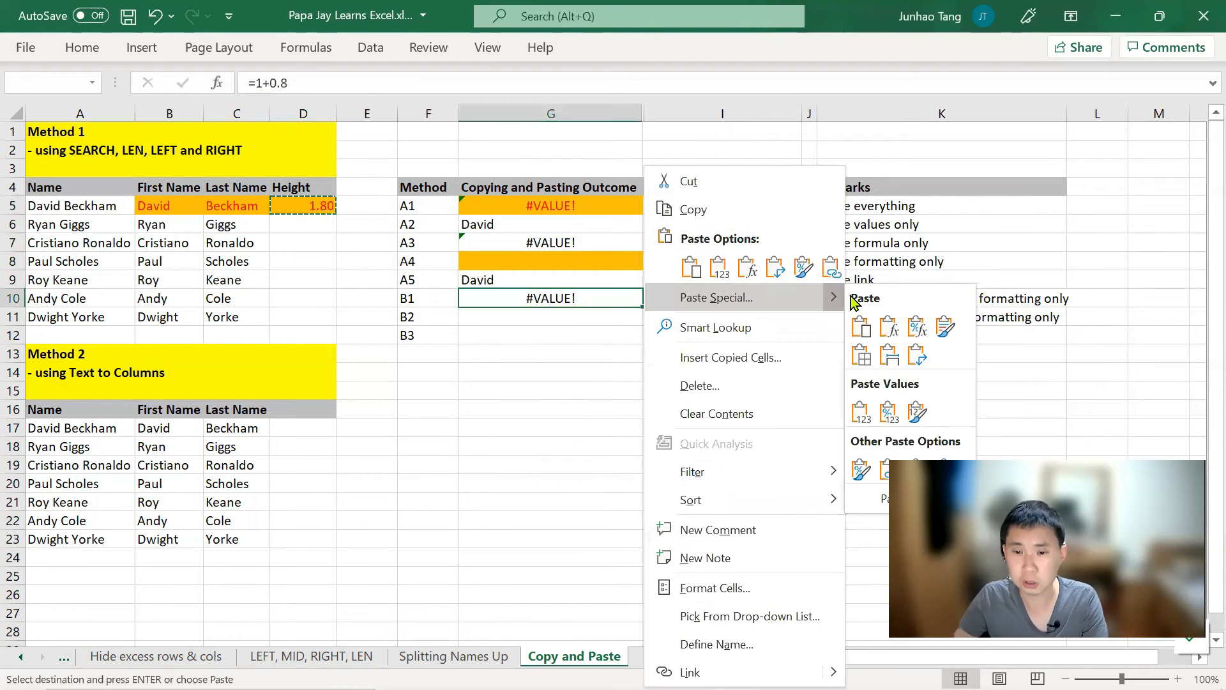
pyautogui.click(927, 325)
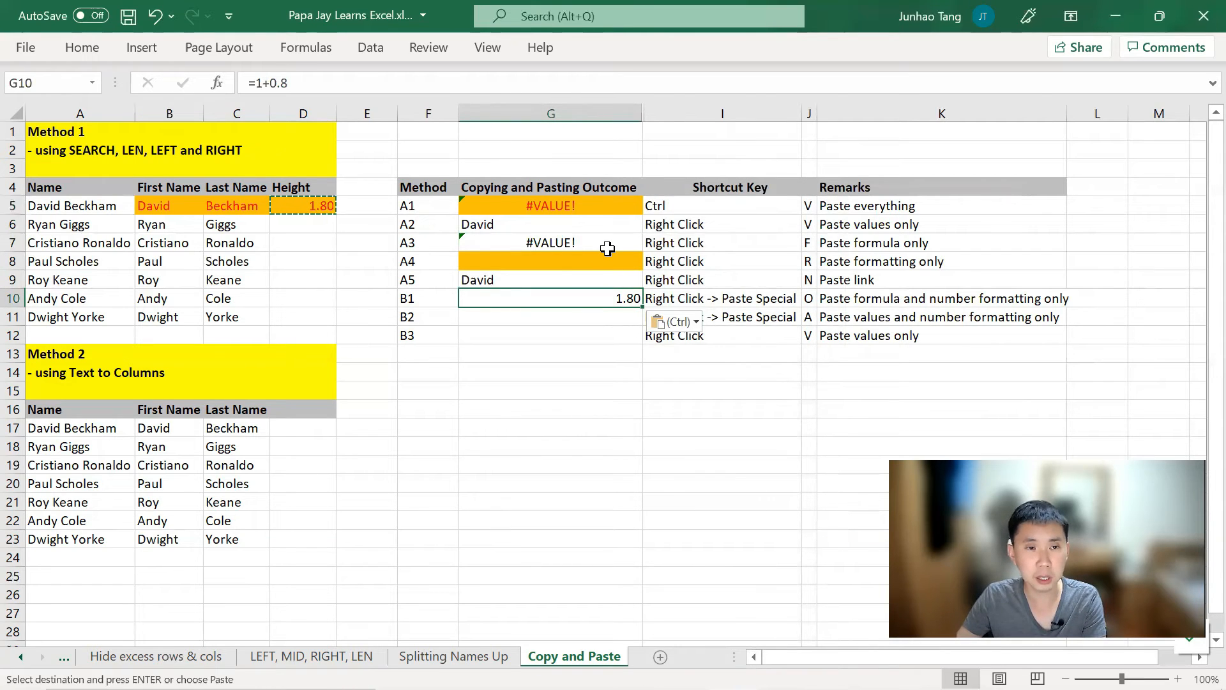
# Step: Compare D5's =1+0.8 source formula with the pasted result in G10
pyautogui.click(317, 206)
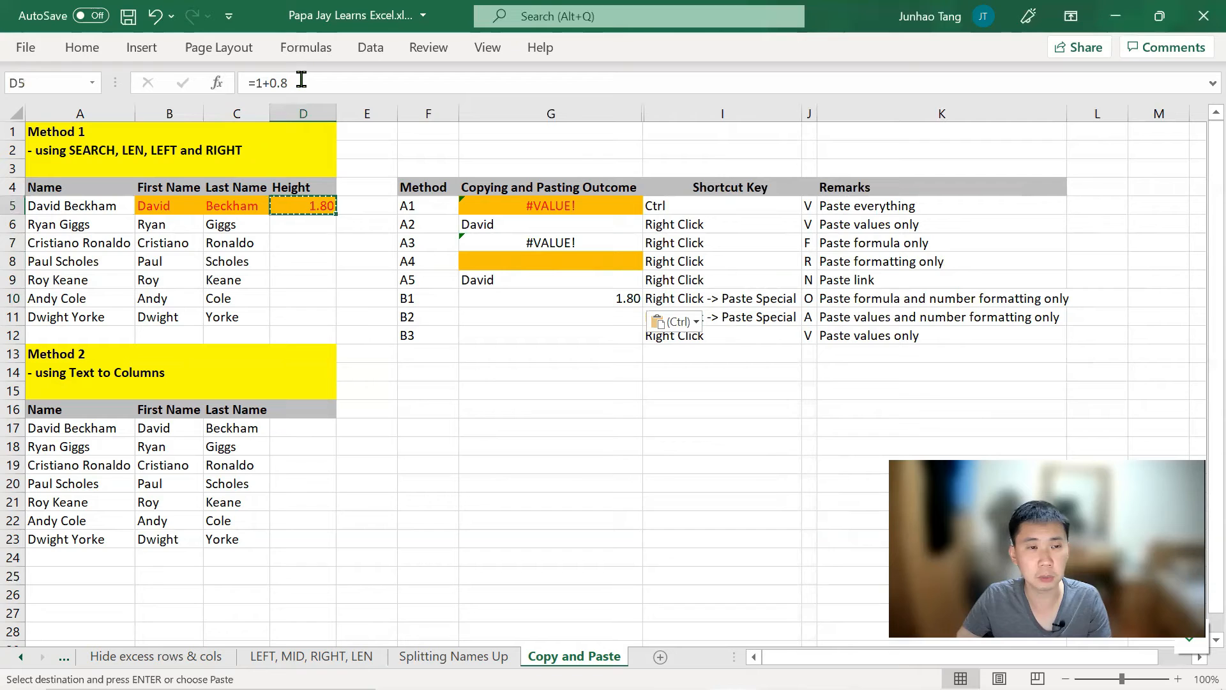
pyautogui.click(591, 301)
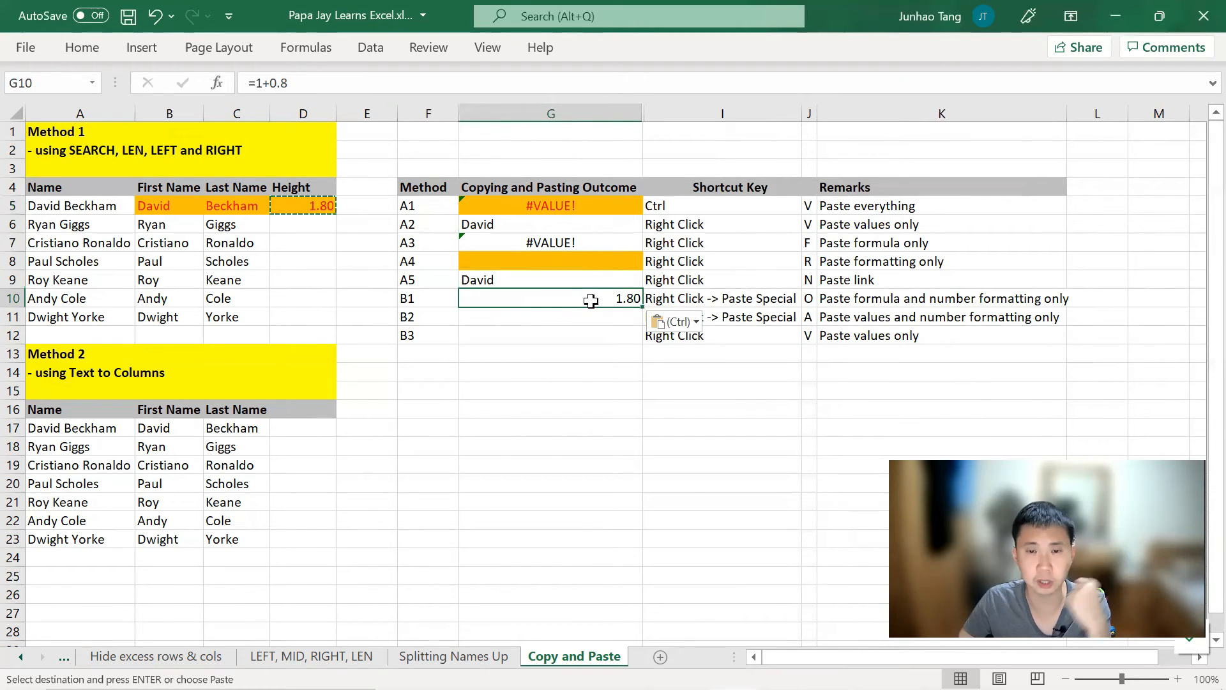
pyautogui.press('Left')
pyautogui.press('Left')
pyautogui.press('Left')
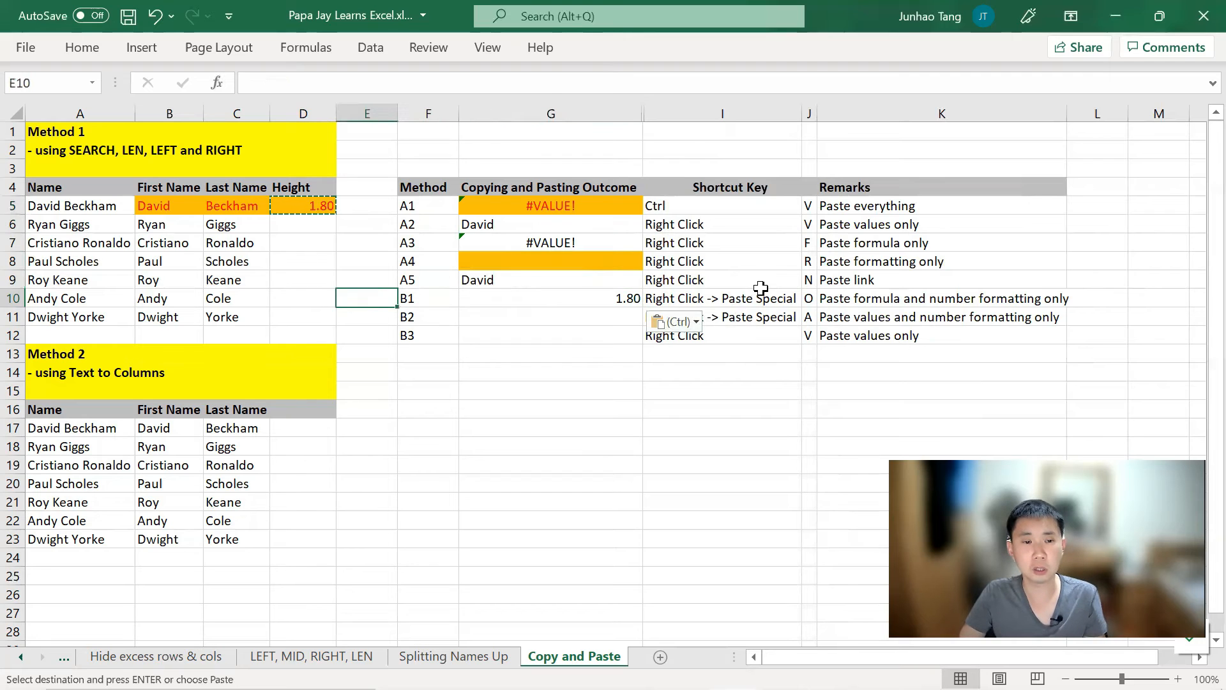
pyautogui.press('Up')
pyautogui.press('Up')
pyautogui.press('Up')
pyautogui.press('Up')
pyautogui.press('Up')
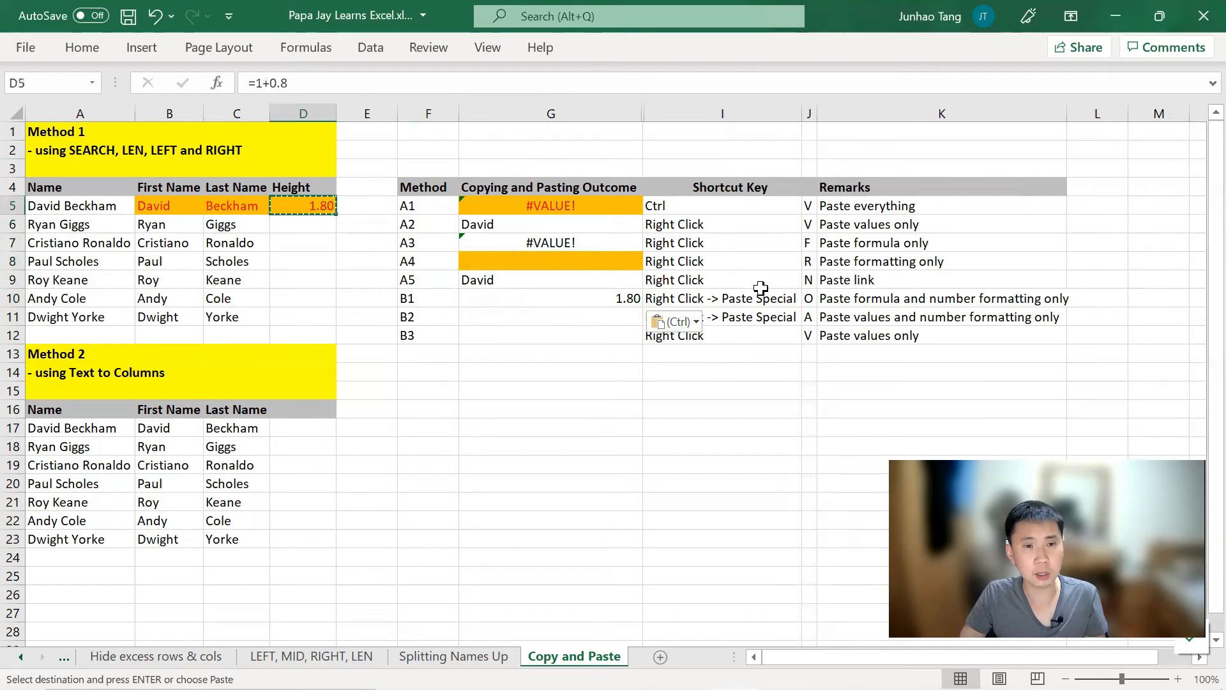
# Step: Paste D5 into G11 as Values & Number Formatting, giving 1.80
pyautogui.press('Down')
pyautogui.press('Down')
pyautogui.press('Down')
pyautogui.press('Down')
pyautogui.press('Down')
pyautogui.press('Down')
pyautogui.press('Right')
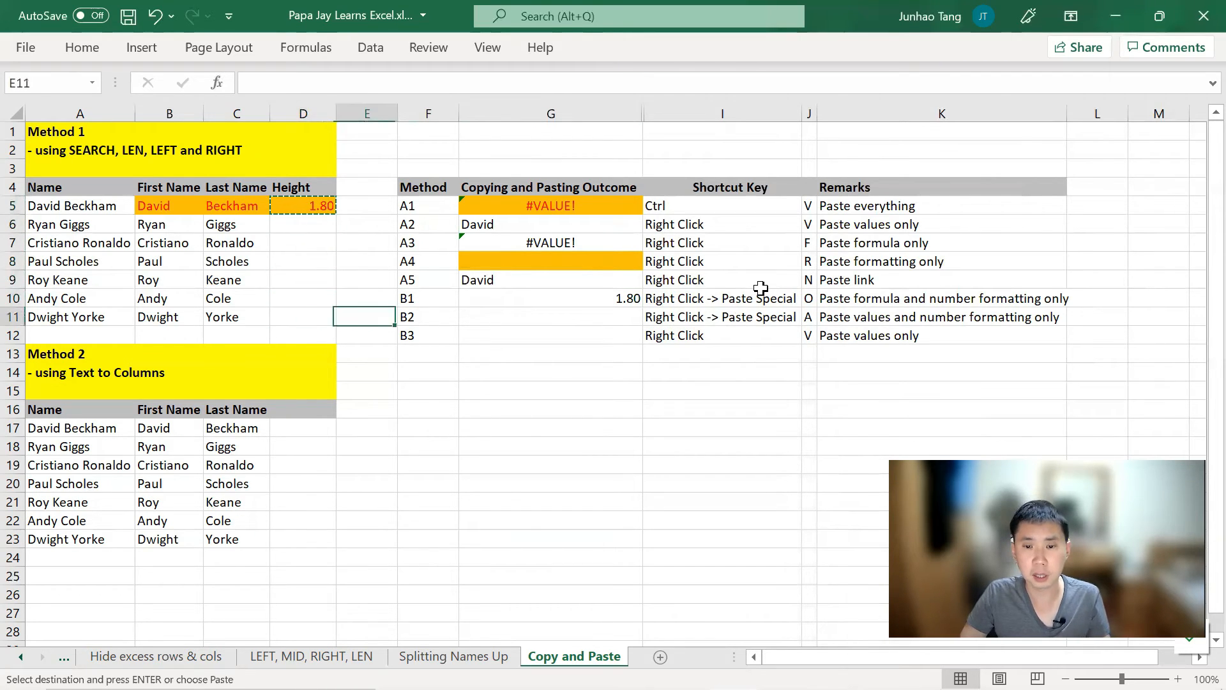
pyautogui.press('Right')
pyautogui.press('Right')
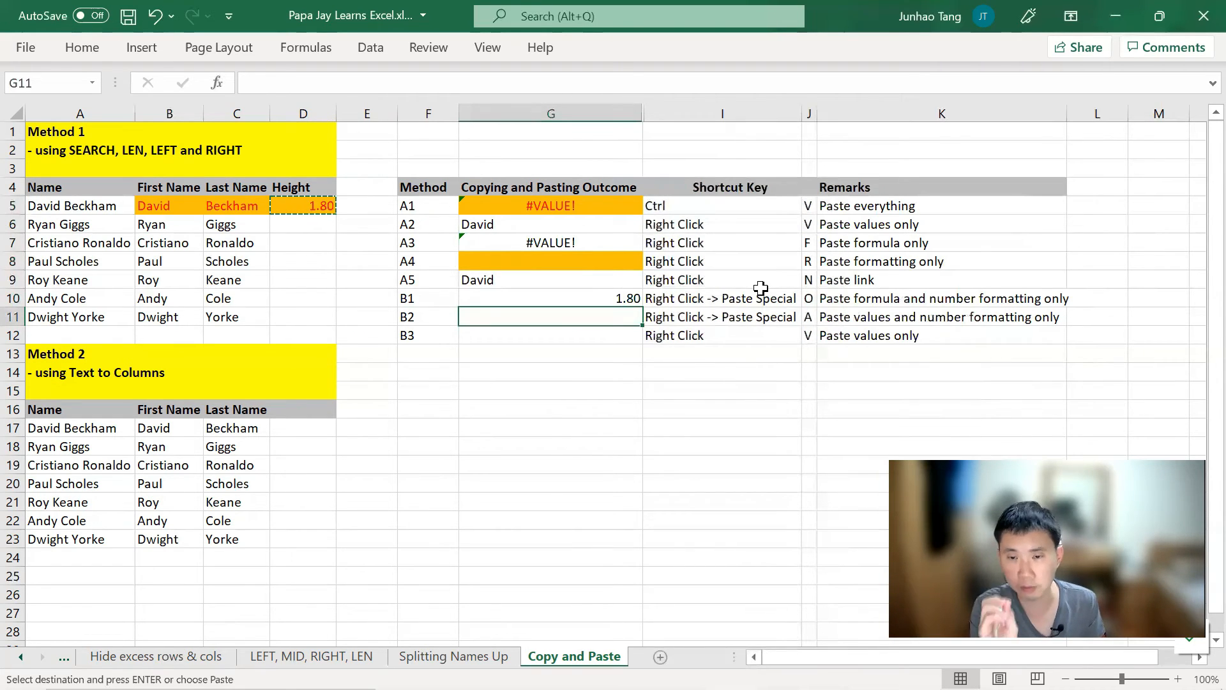
pyautogui.press('Menu')
pyautogui.press('Down')
pyautogui.press('Down')
pyautogui.press('Down')
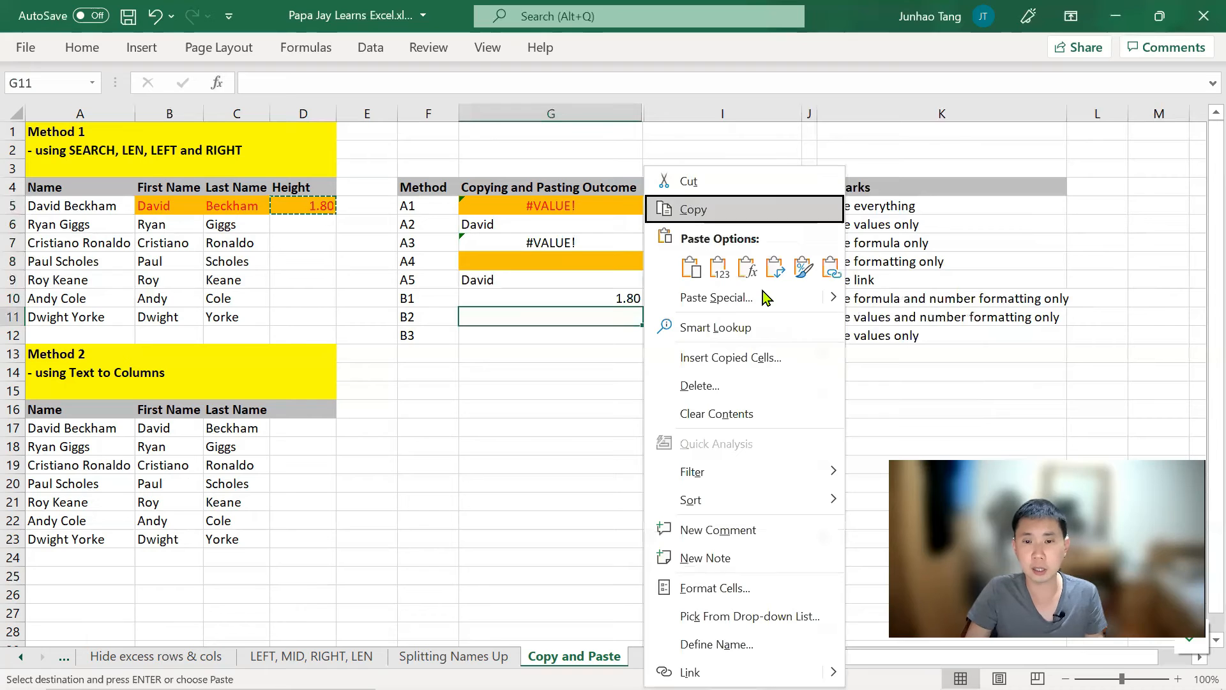
pyautogui.press('Right')
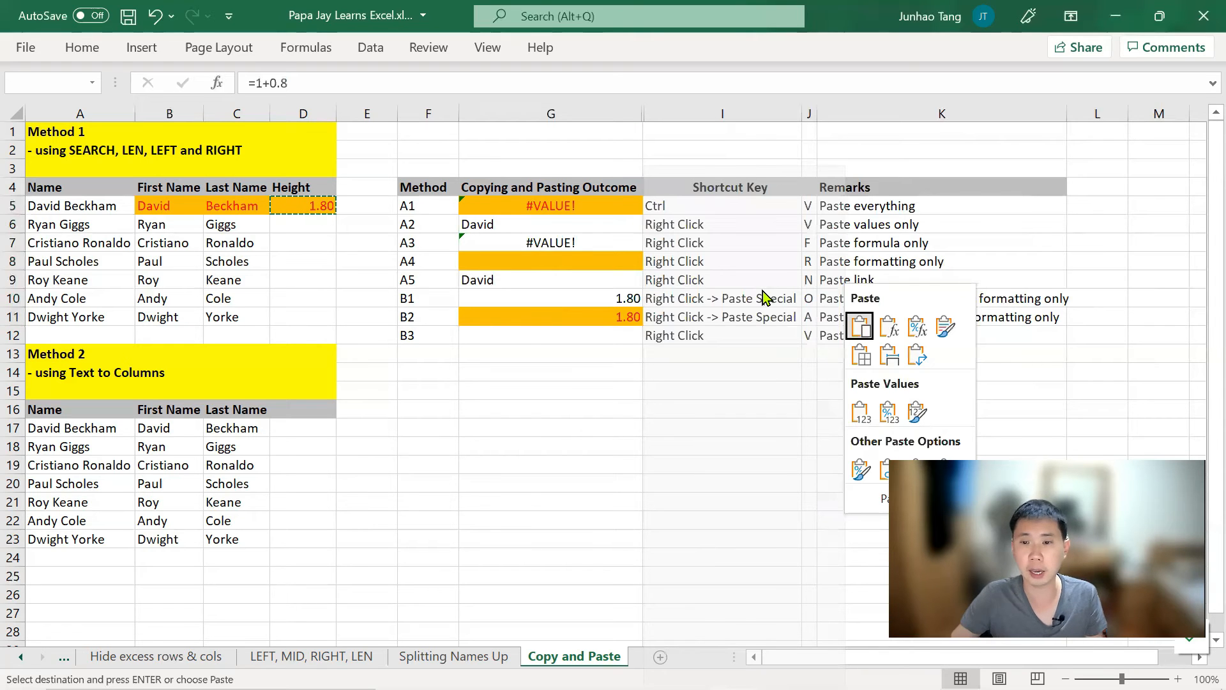
pyautogui.click(890, 412)
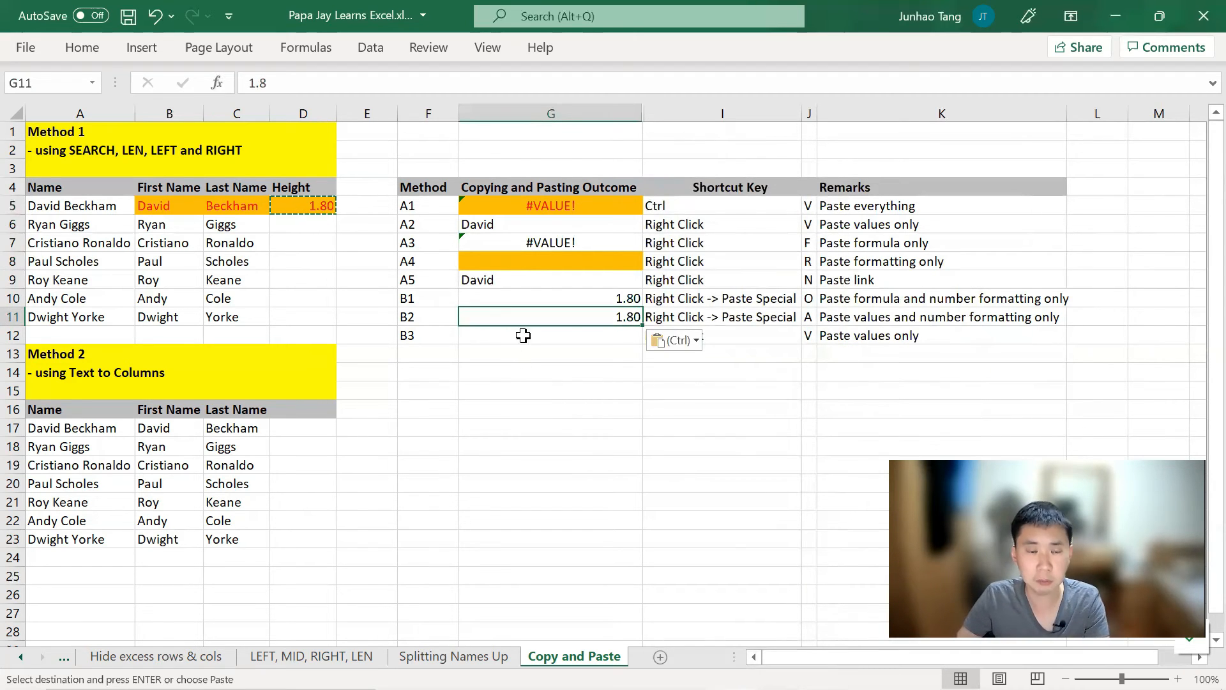
# Step: Confirm G11 holds a plain value unlike G10's formula, then move to G12
pyautogui.press('Up')
pyautogui.press('Down')
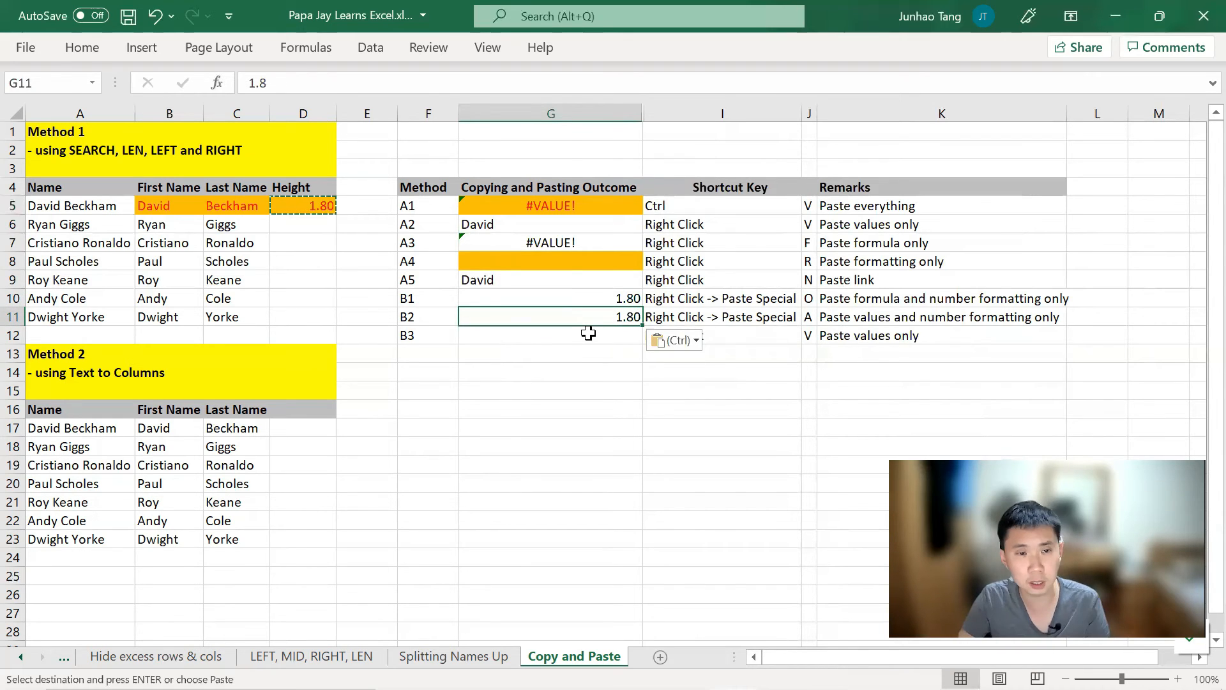
pyautogui.press('Left')
pyautogui.press('Left')
pyautogui.press('Left')
pyautogui.press('Up')
pyautogui.press('Up')
pyautogui.press('Up')
pyautogui.press('Up')
pyautogui.press('Up')
pyautogui.press('Up')
pyautogui.press('Down')
pyautogui.press('Down')
pyautogui.press('Down')
pyautogui.press('Down')
pyautogui.press('Down')
pyautogui.press('Down')
pyautogui.press('Down')
pyautogui.press('Right')
pyautogui.press('Right')
pyautogui.press('Right')
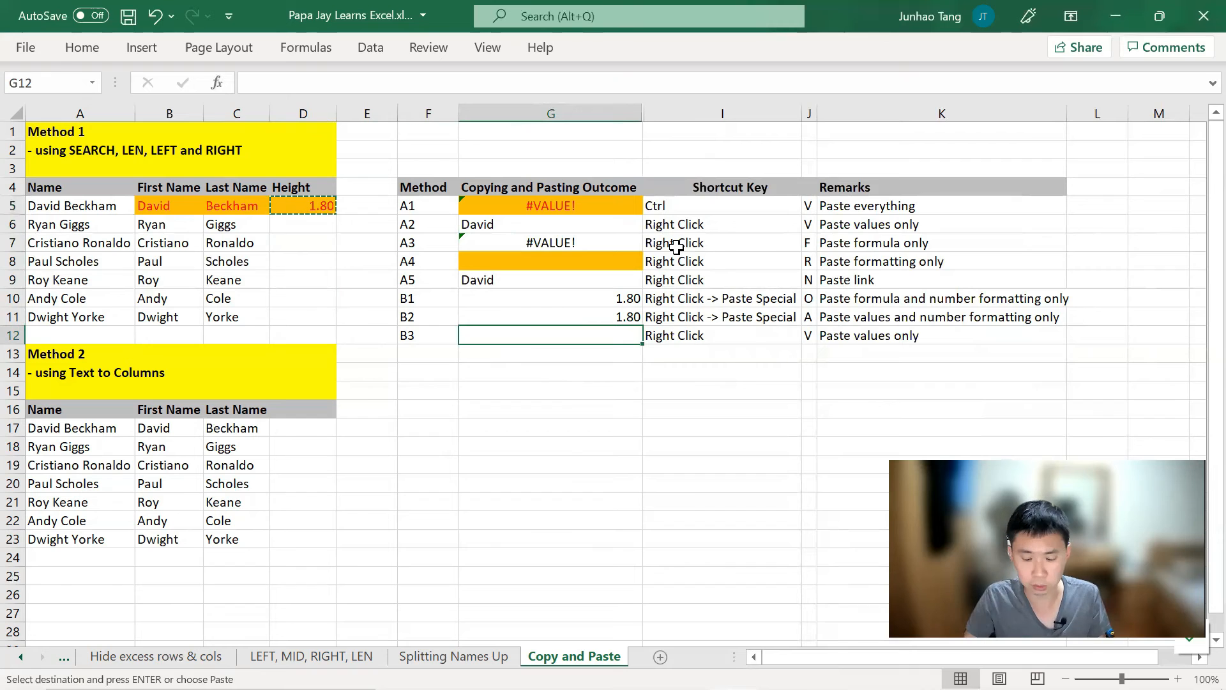
pyautogui.hotkey('shift', 'F10')
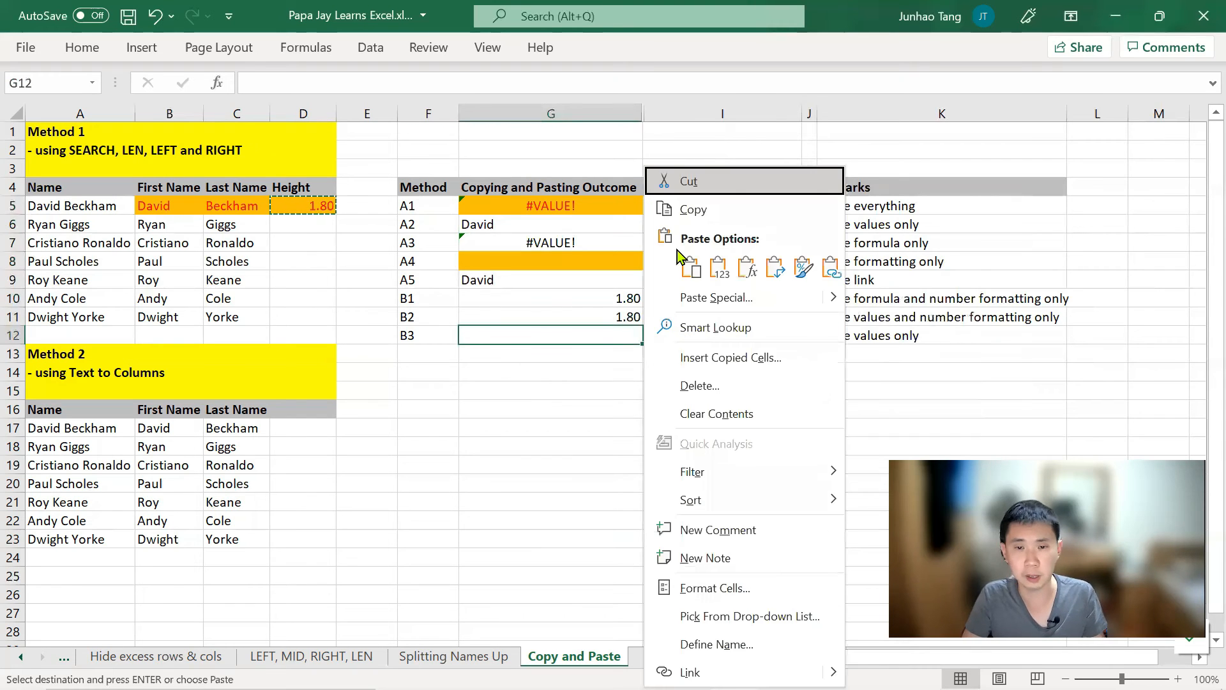
pyautogui.press('v')
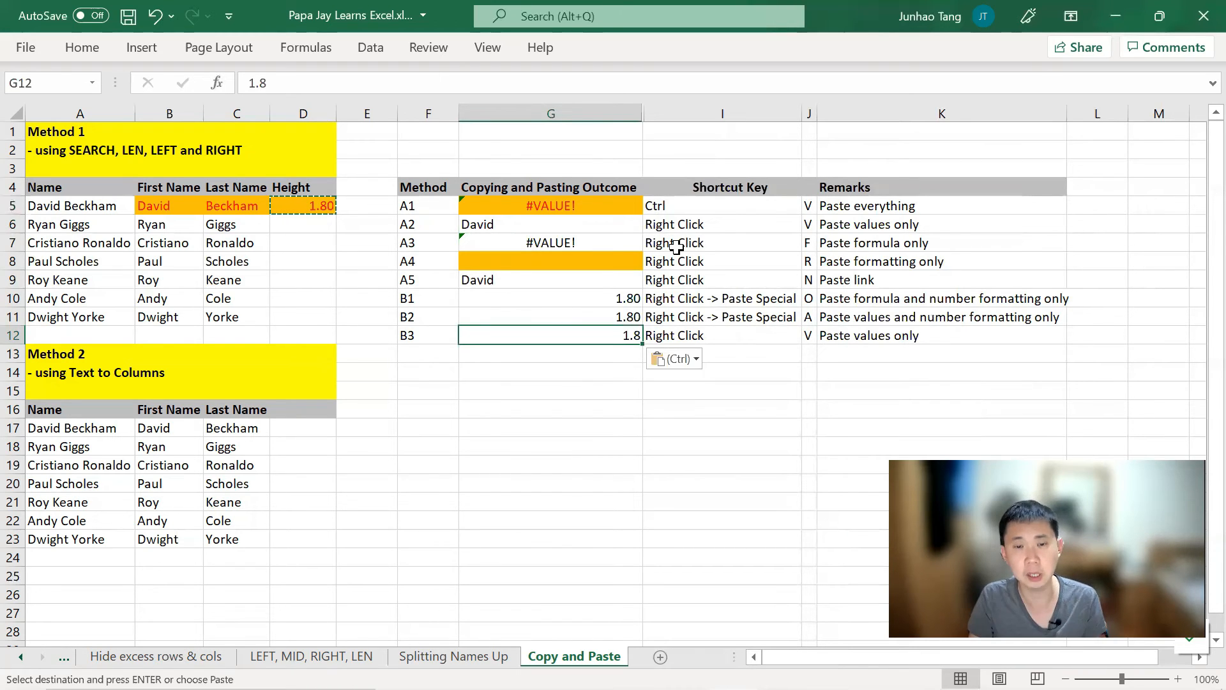
pyautogui.press('Up')
pyautogui.press('Up')
pyautogui.hotkey('shift', 'Down')
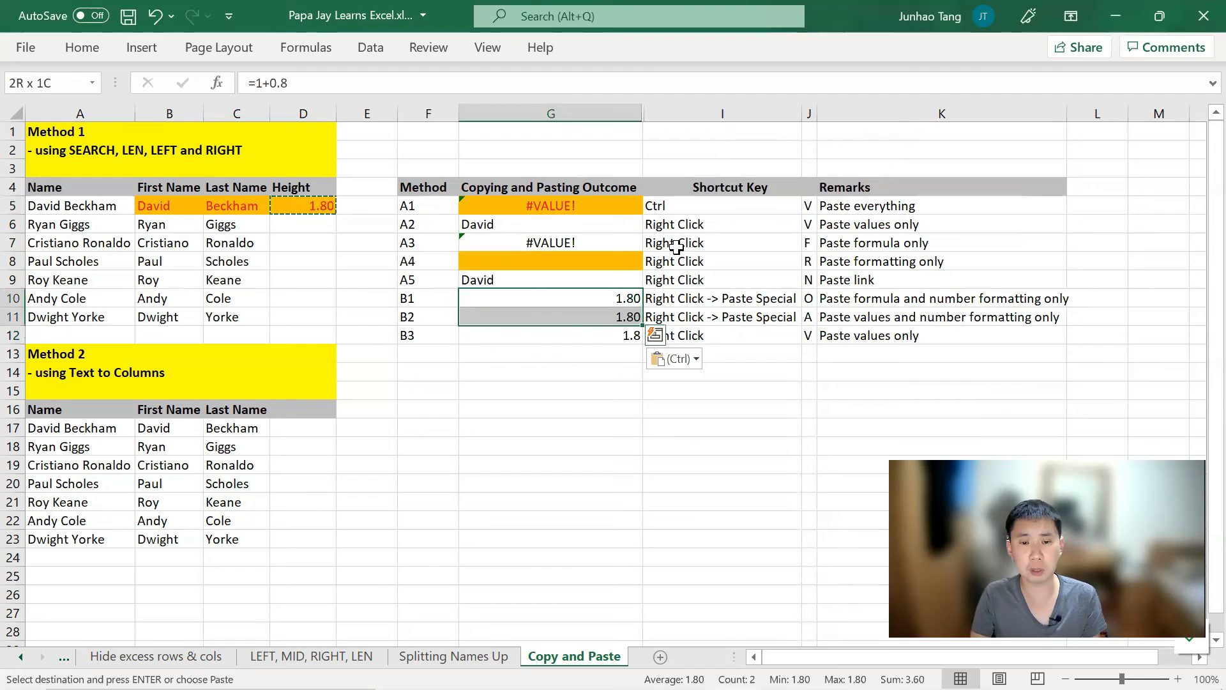
pyautogui.press('Down')
pyautogui.press('Down')
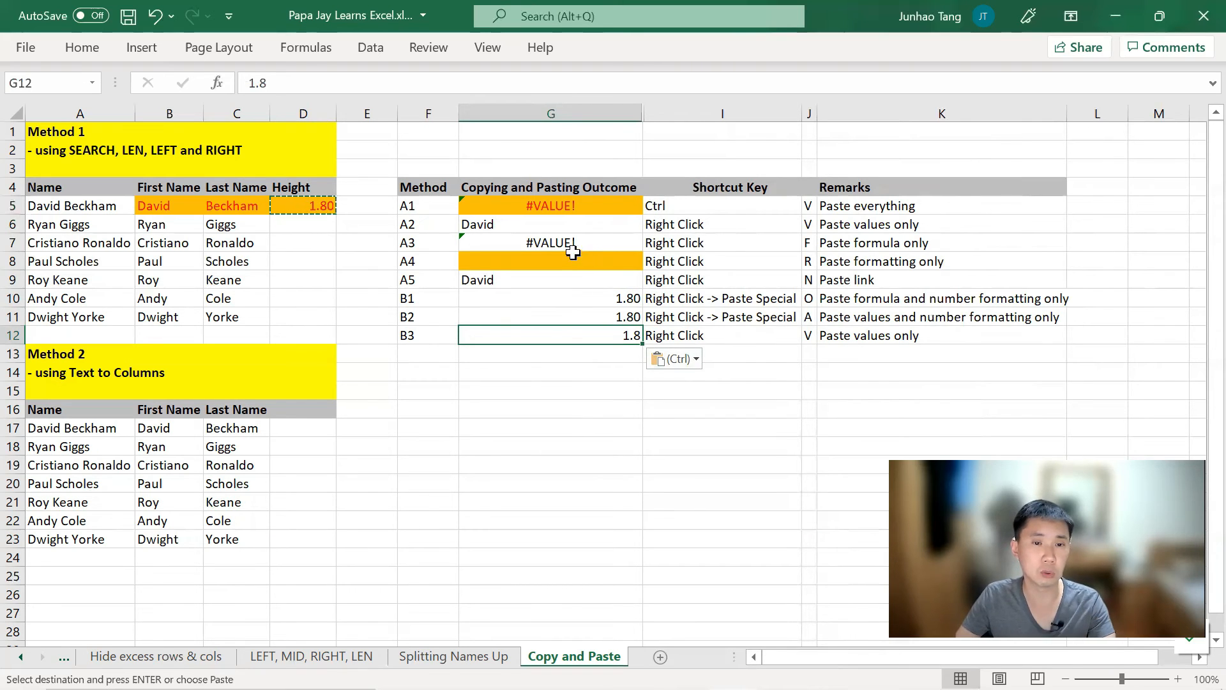
# Step: Inspect the formula behind G5's #VALUE! error without changing it
pyautogui.doubleClick(553, 205)
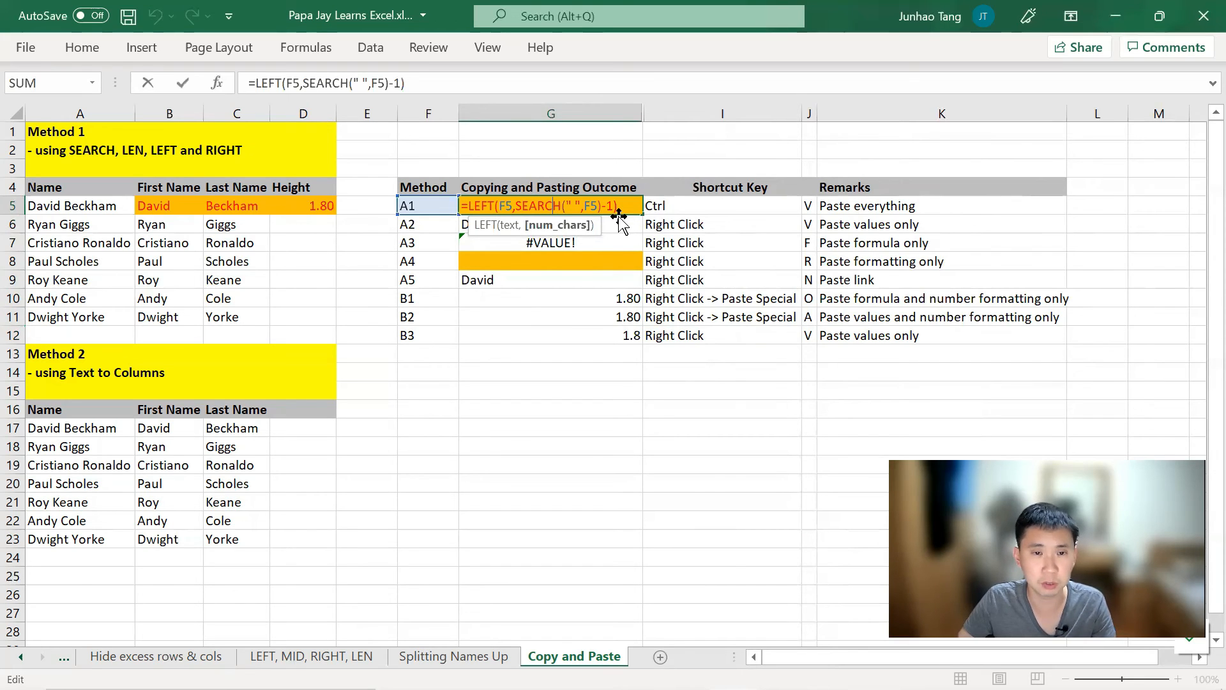
pyautogui.press('Escape')
pyautogui.press('Left')
pyautogui.press('Left')
pyautogui.press('Left')
pyautogui.press('Left')
pyautogui.press('Left')
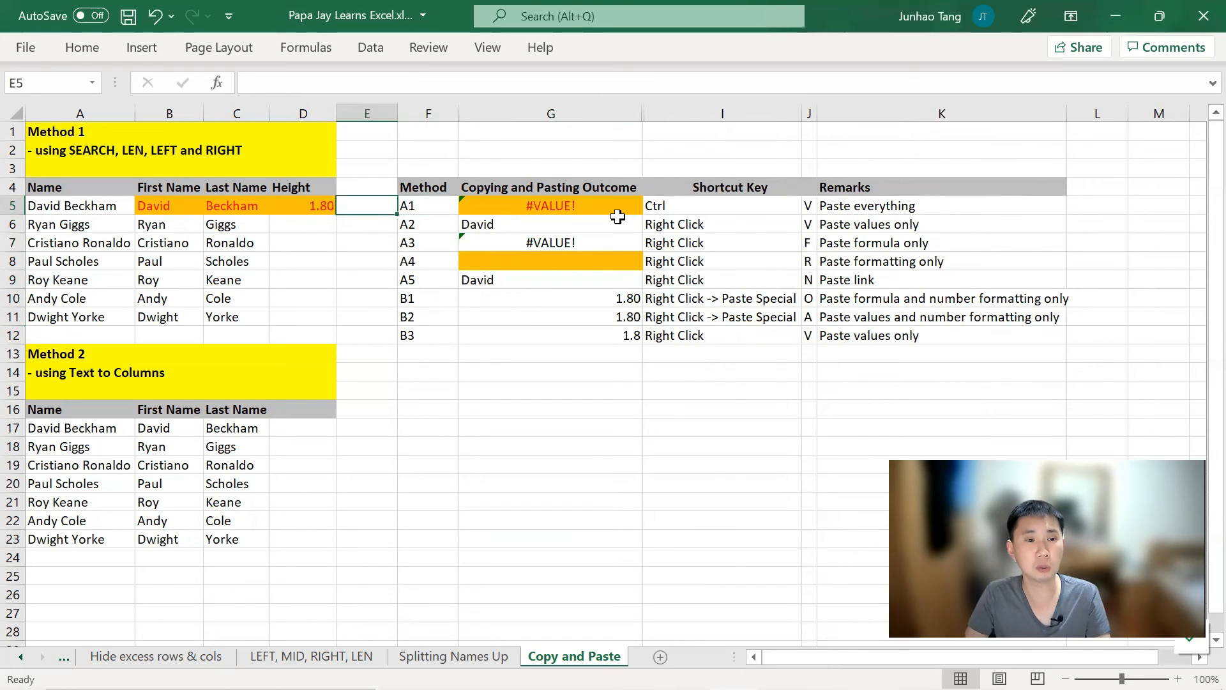
# Step: Change both A5 references in B5's LEFT/SEARCH formula to $A$5, still returning David
pyautogui.press('F2')
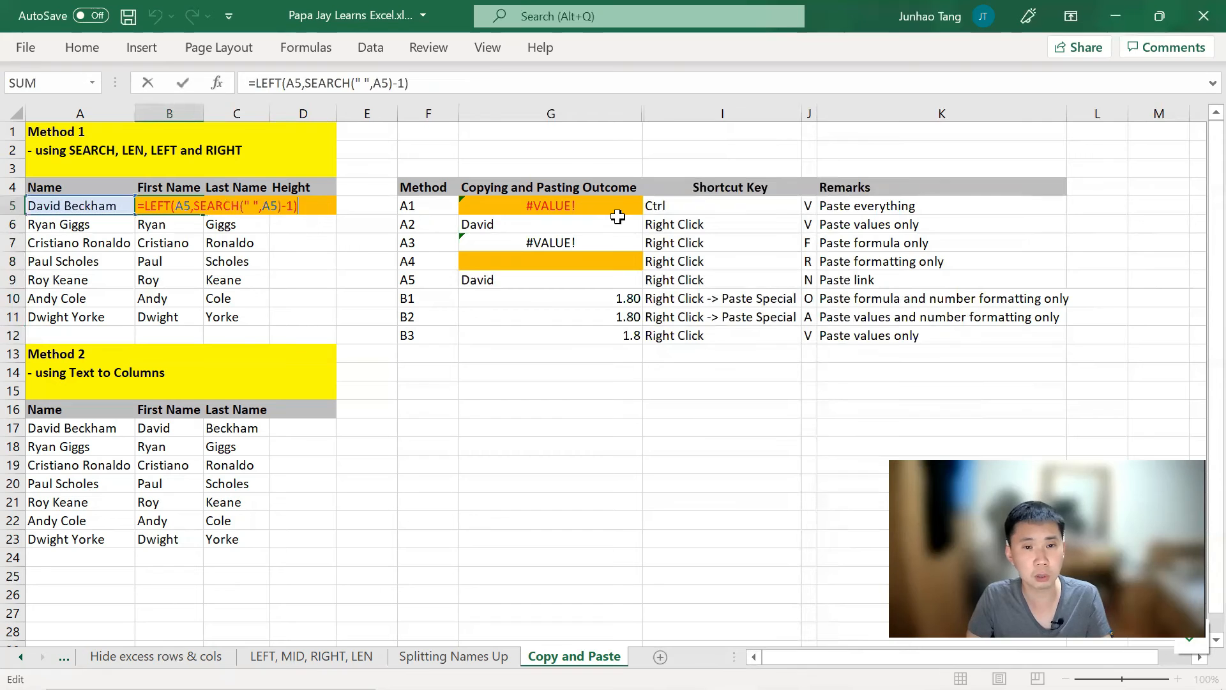
pyautogui.press('Left')
pyautogui.press('Left')
pyautogui.press('Left')
pyautogui.press('Left')
pyautogui.press('Left')
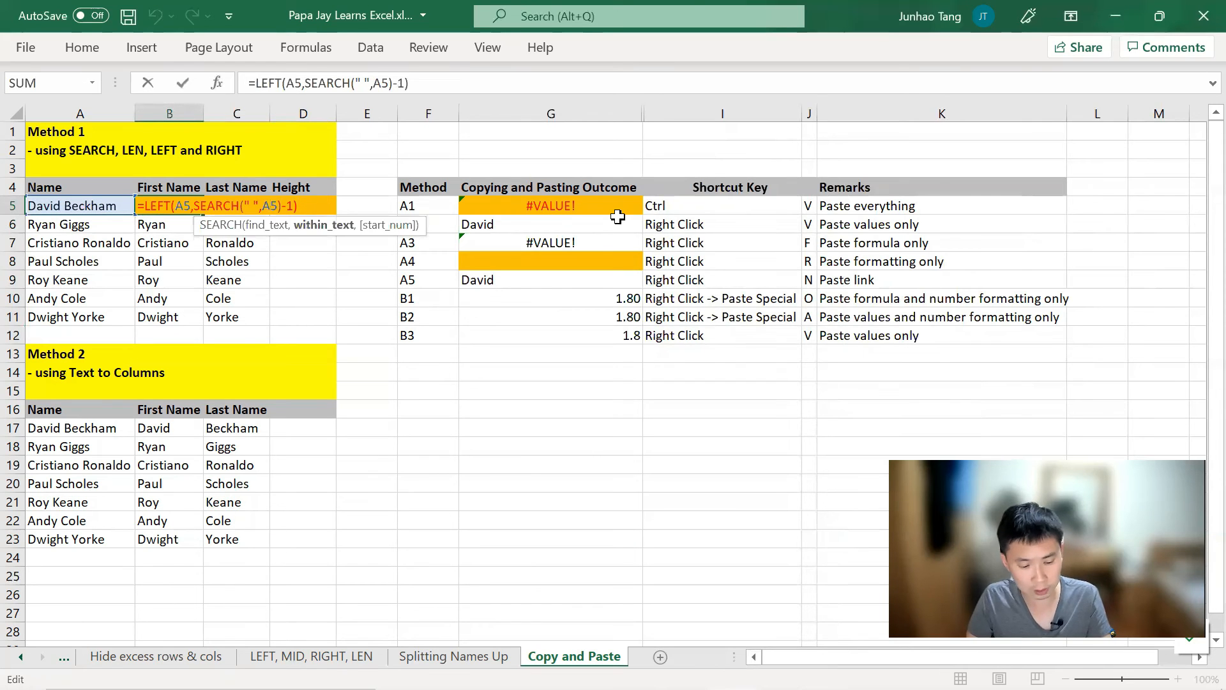
pyautogui.press('F4')
pyautogui.press('Left')
pyautogui.press('Left')
pyautogui.press('Left')
pyautogui.press('Left')
pyautogui.press('Left')
pyautogui.press('Left')
pyautogui.press('Left')
pyautogui.press('Left')
pyautogui.press('Left')
pyautogui.press('Left')
pyautogui.press('Left')
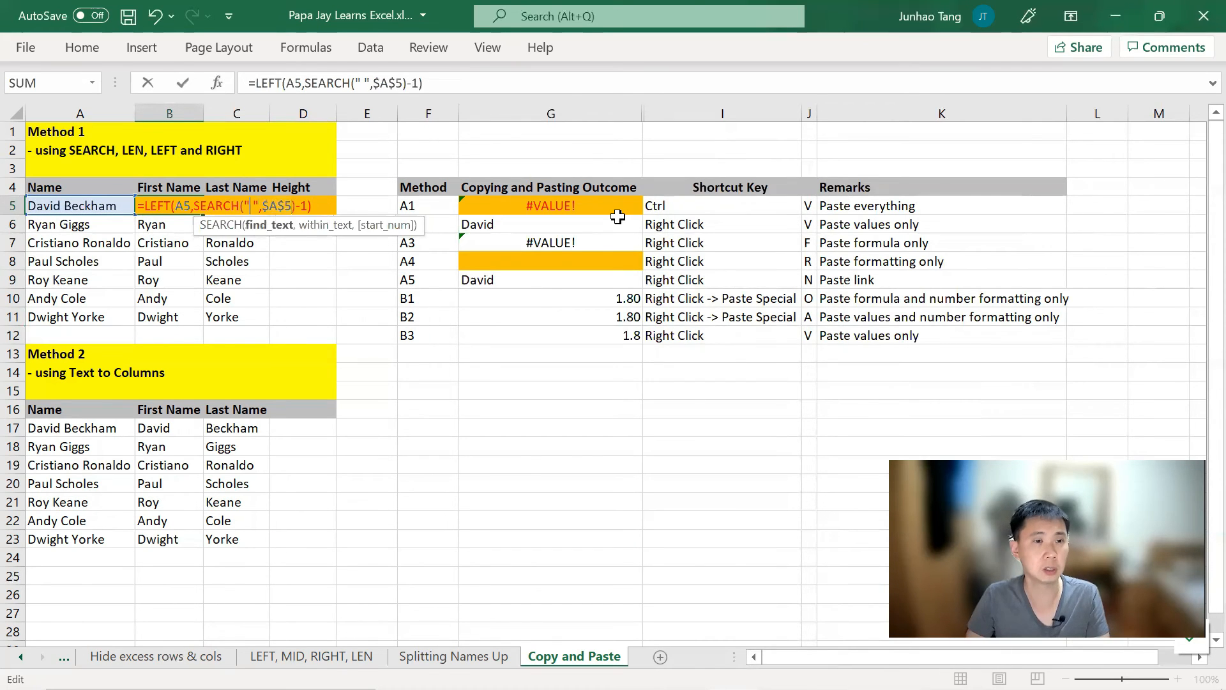
pyautogui.press('Left')
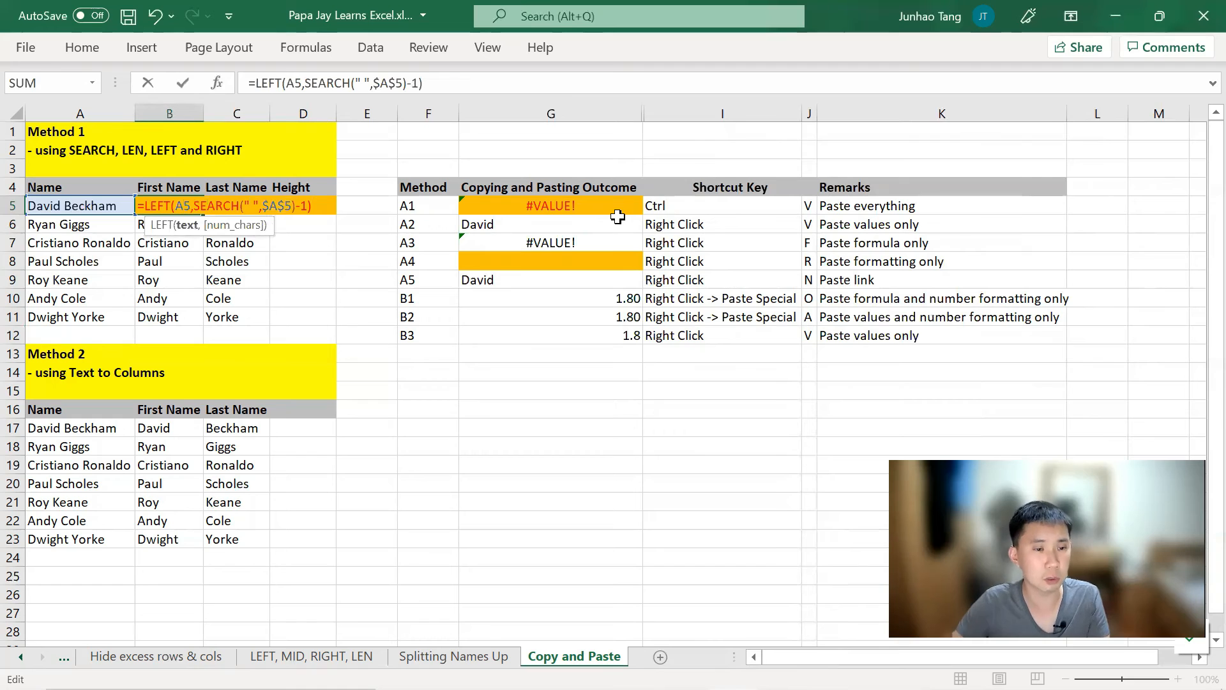
pyautogui.press('F4')
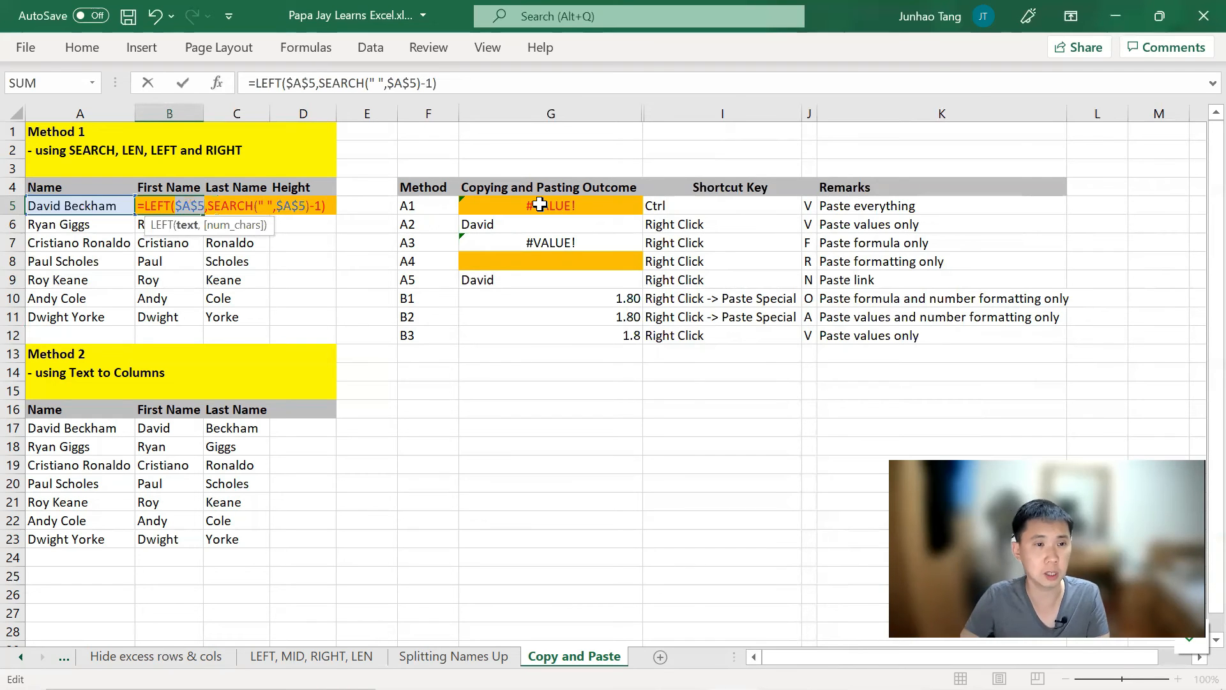
pyautogui.press('Return')
pyautogui.press('Up')
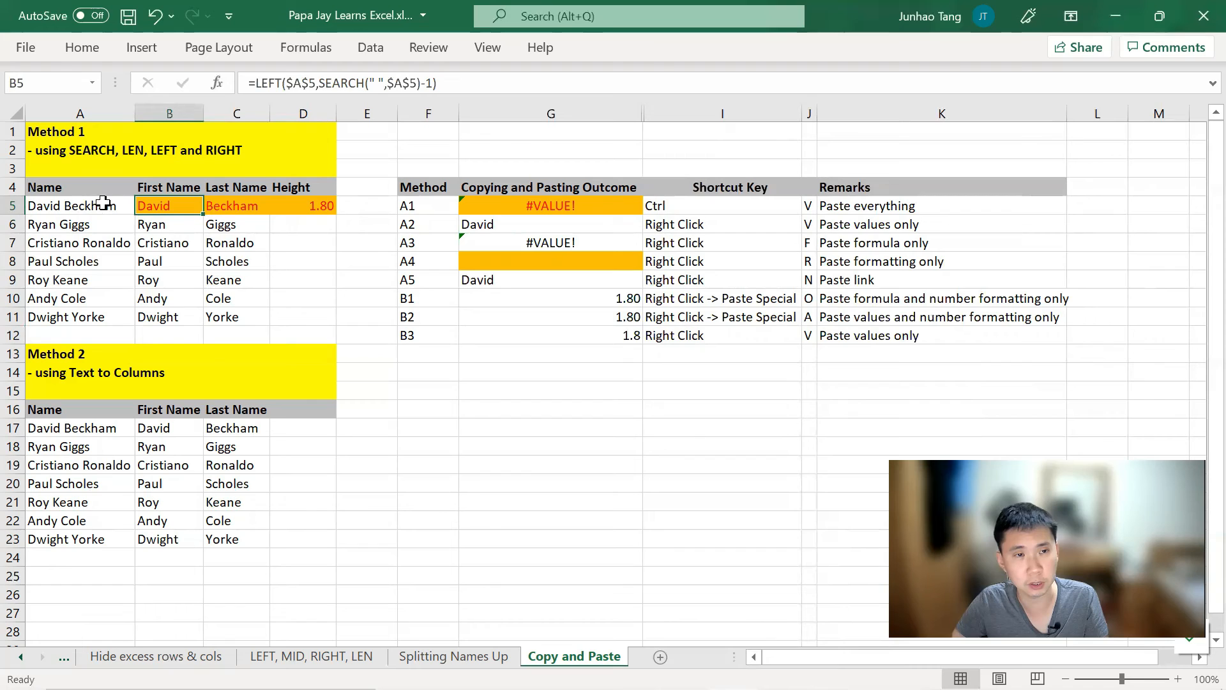
pyautogui.click(300, 81)
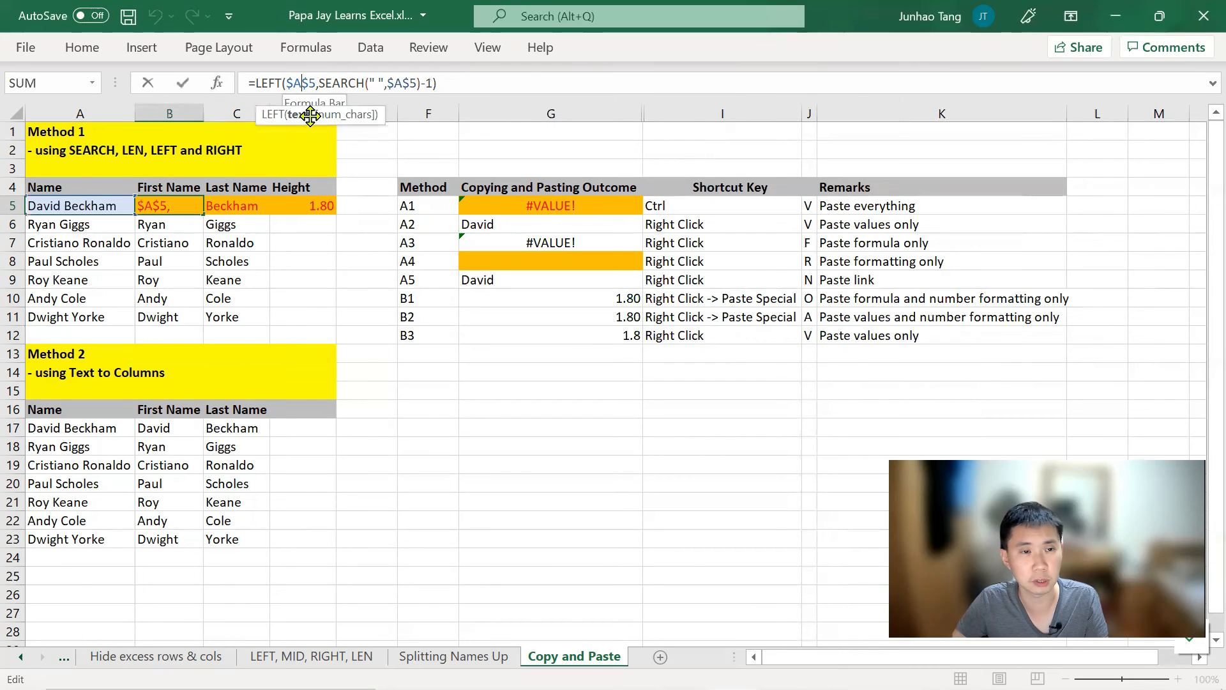
pyautogui.press('Escape')
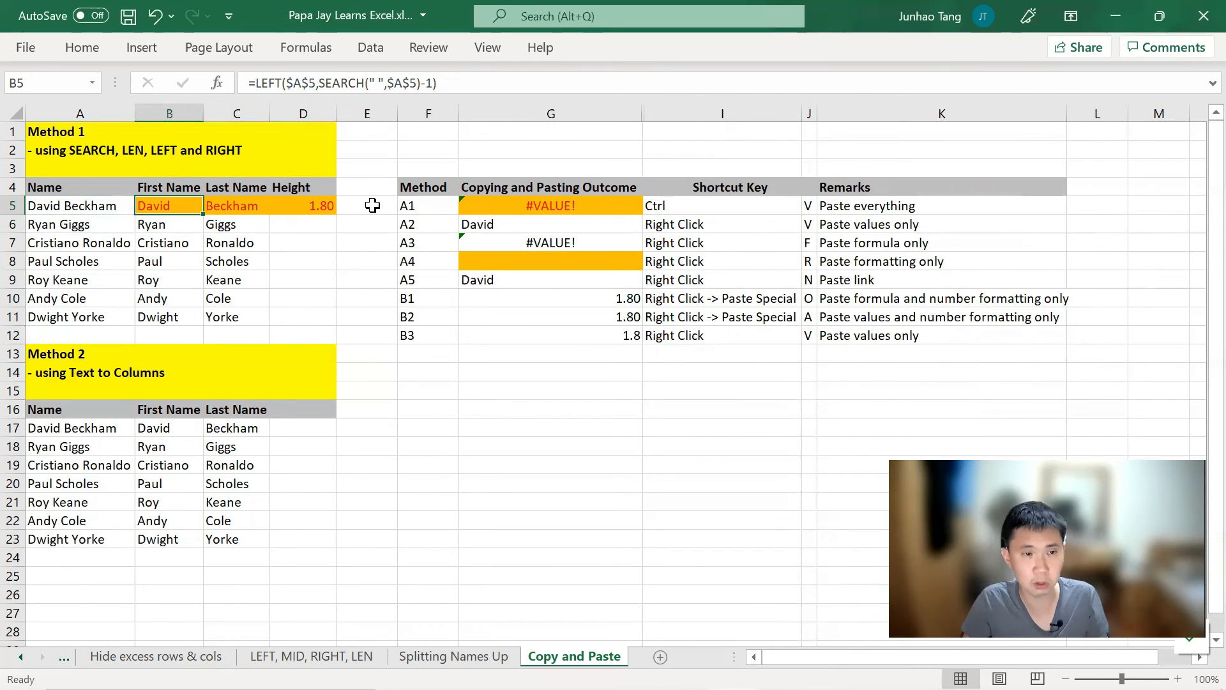
# Step: Copy B5:C5 and paste everything into G5, now showing David
pyautogui.hotkey('shift', 'Right')
pyautogui.hotkey('ctrl', 'c')
pyautogui.press('Right')
pyautogui.press('Right')
pyautogui.press('Right')
pyautogui.press('Right')
pyautogui.press('Right')
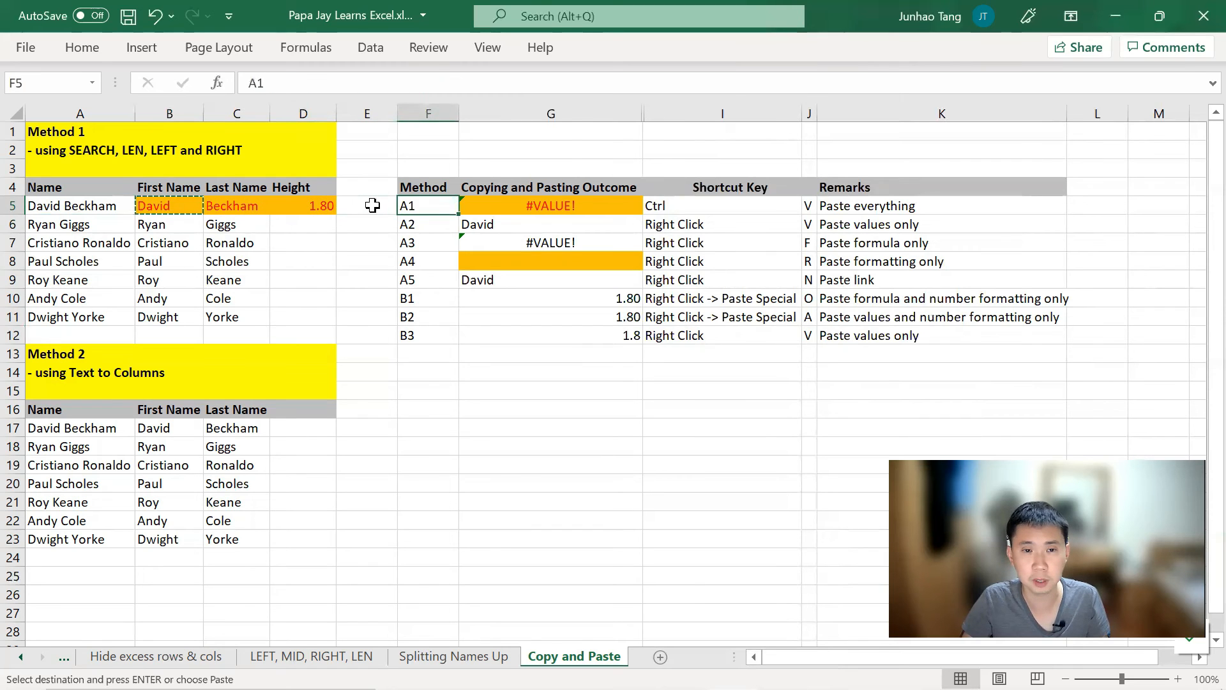
pyautogui.hotkey('ctrl', 'v')
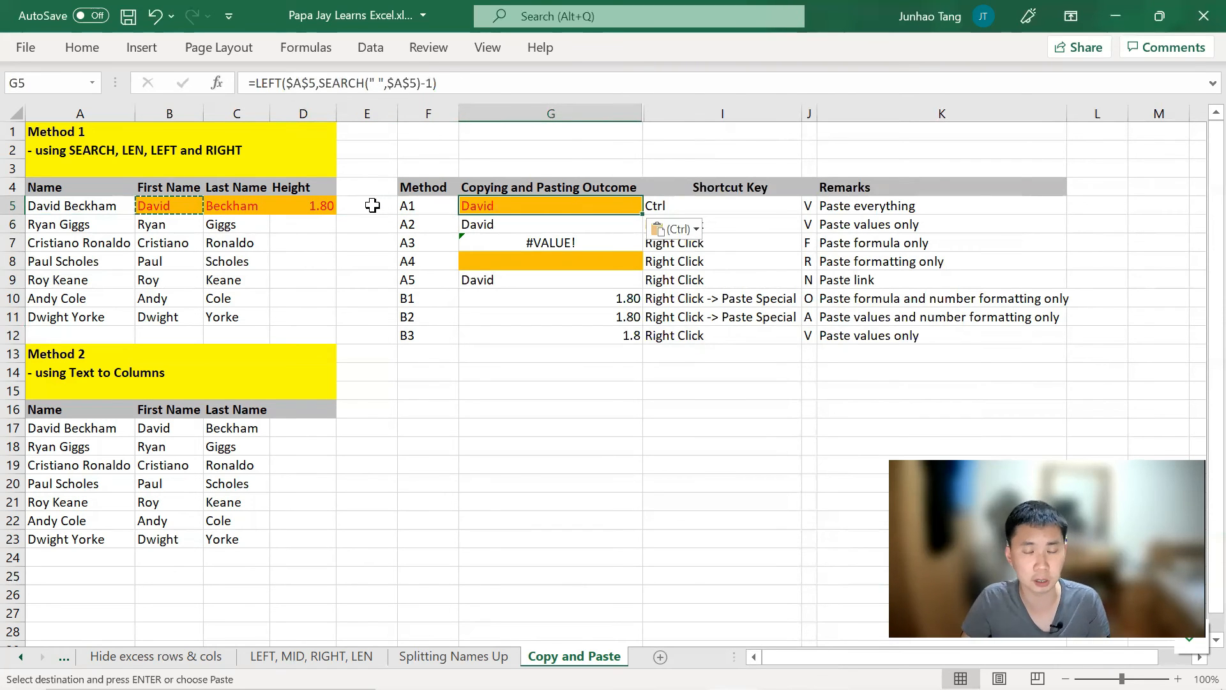
# Step: Paste only the formula into G7 and confirm it uses $A$5, showing David
pyautogui.press('Left')
pyautogui.press('Left')
pyautogui.press('Left')
pyautogui.press('Left')
pyautogui.press('Left')
pyautogui.press('Down')
pyautogui.press('Right')
pyautogui.press('Right')
pyautogui.press('Right')
pyautogui.press('Right')
pyautogui.press('Right')
pyautogui.press('Down')
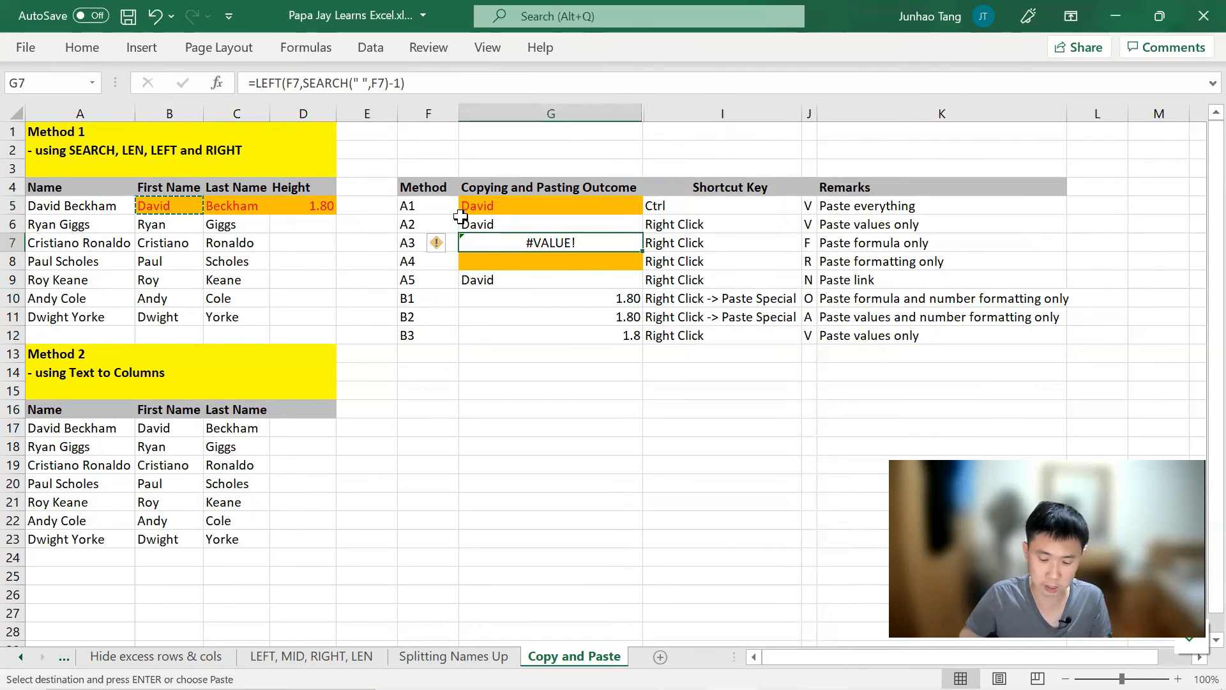
pyautogui.hotkey('shift', 'F10')
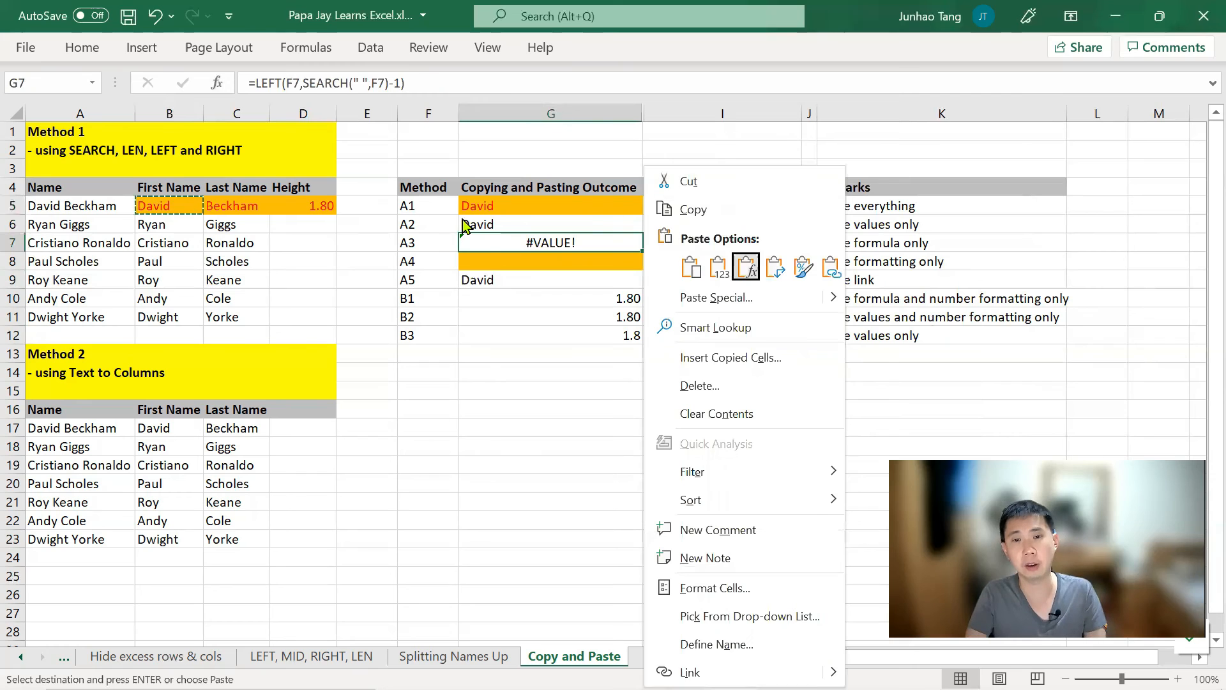
pyautogui.press('f')
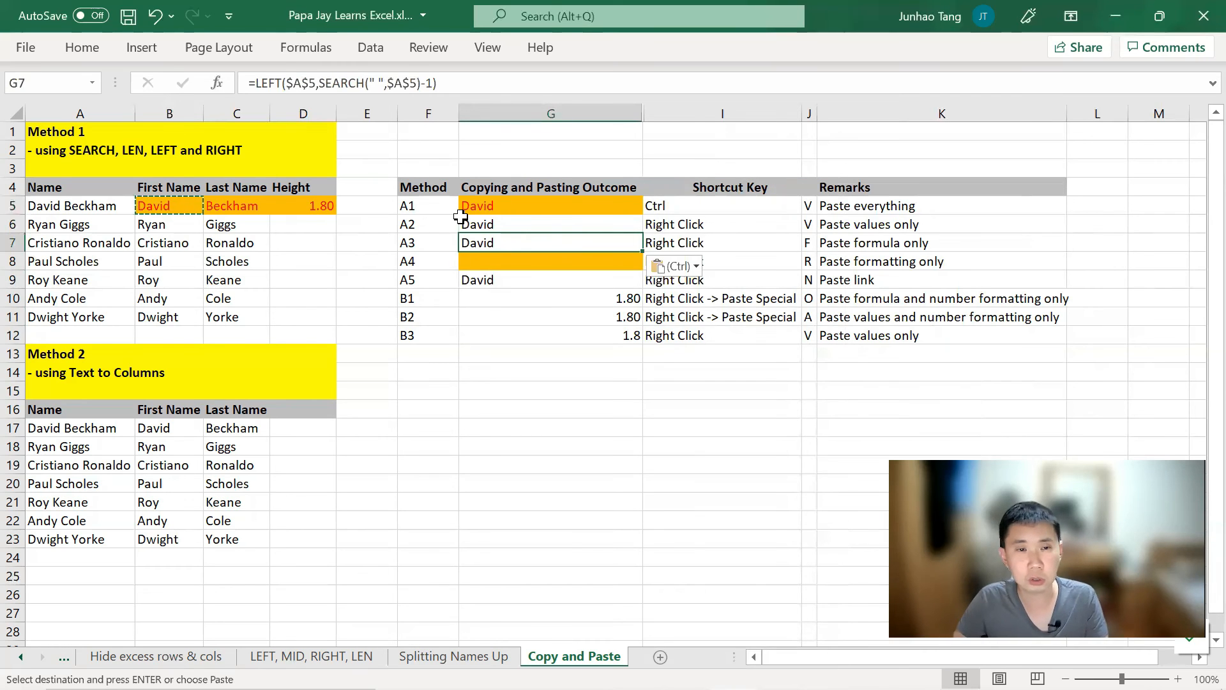
pyautogui.press('F2')
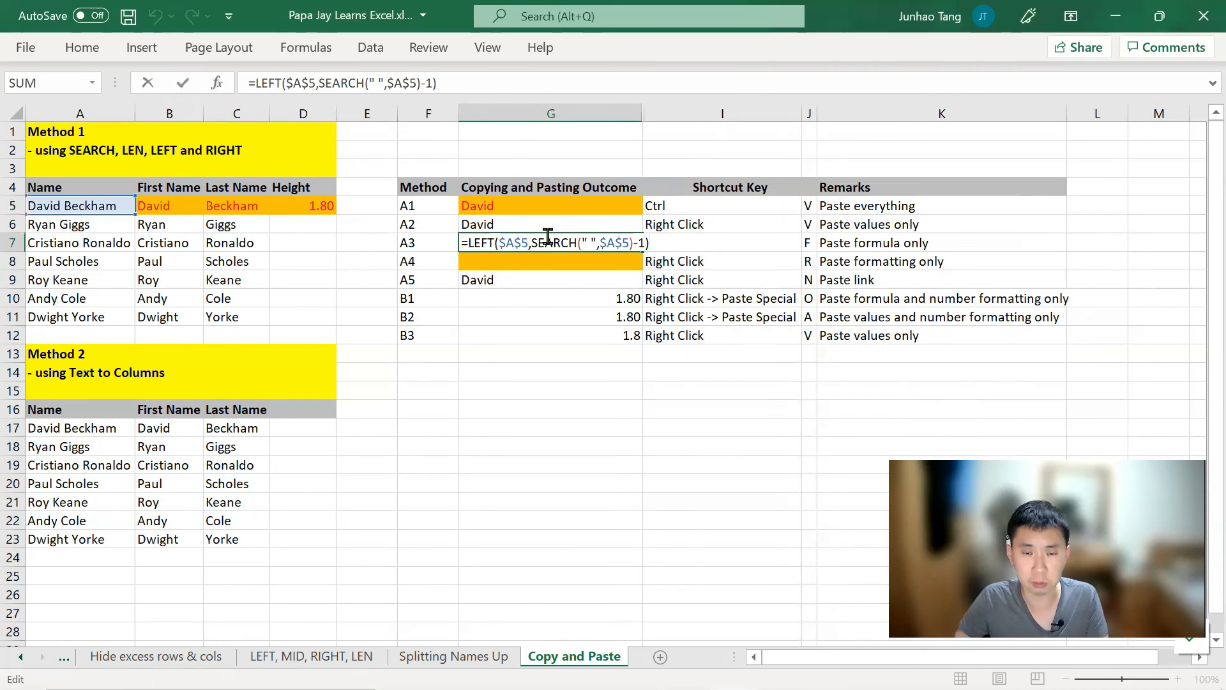
pyautogui.press('Escape')
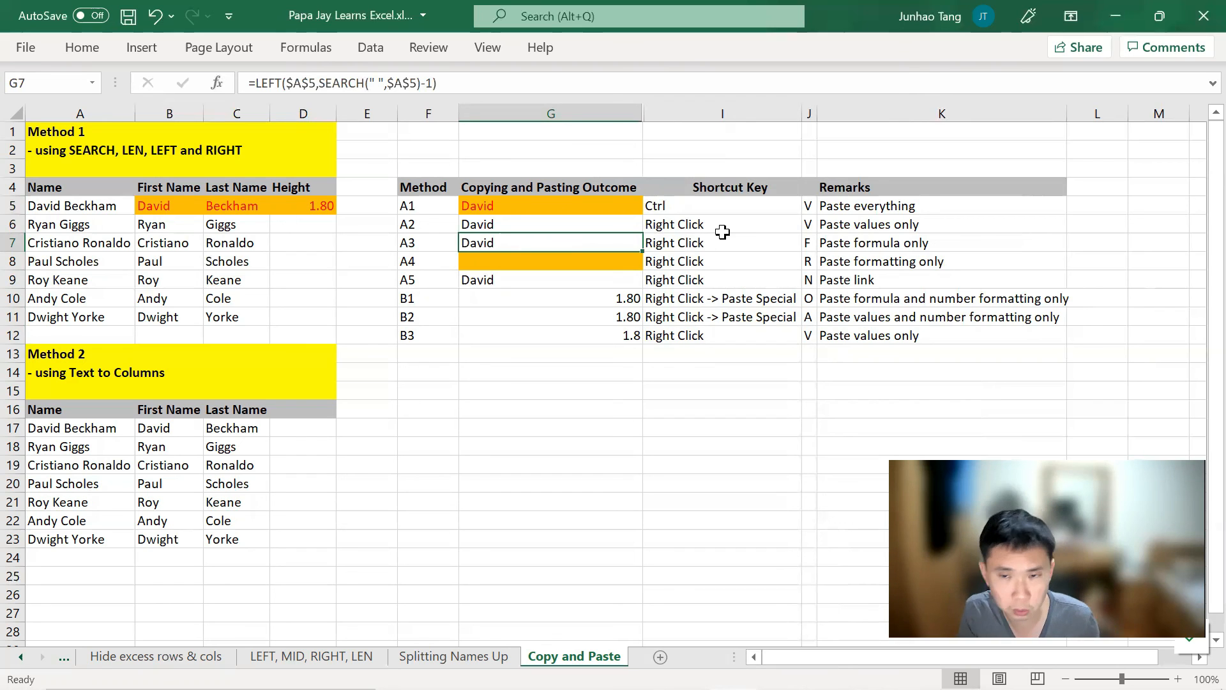
pyautogui.press('Up')
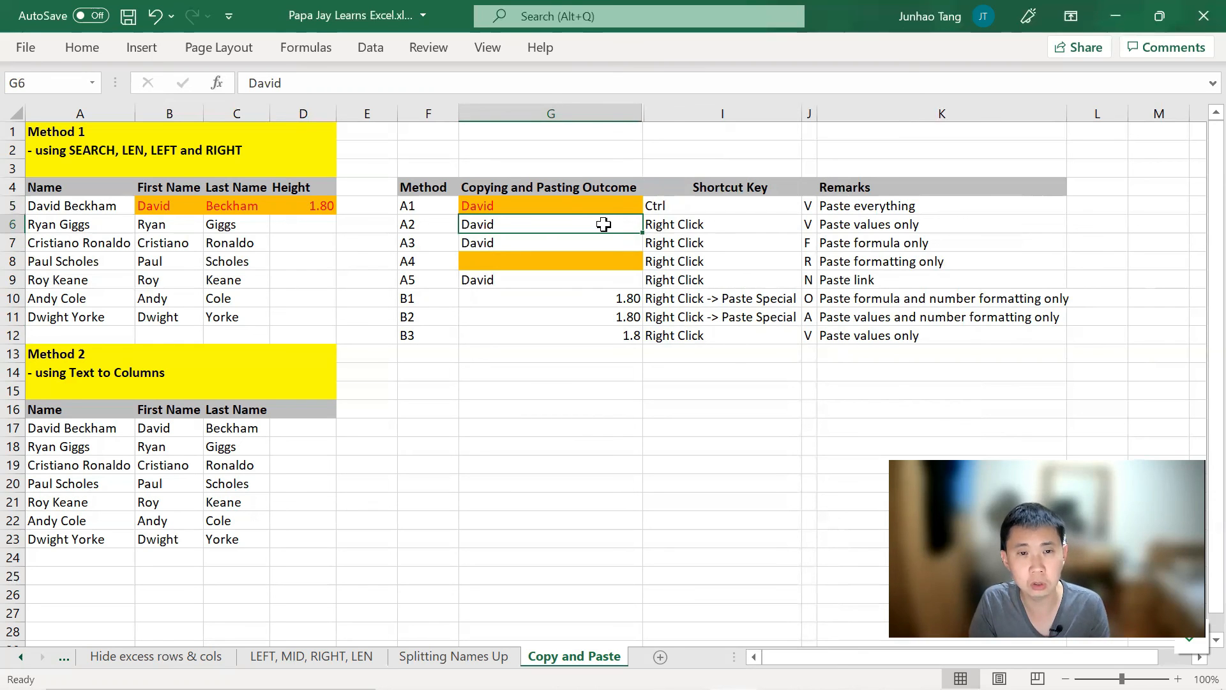
pyautogui.press('Left')
pyautogui.press('Right')
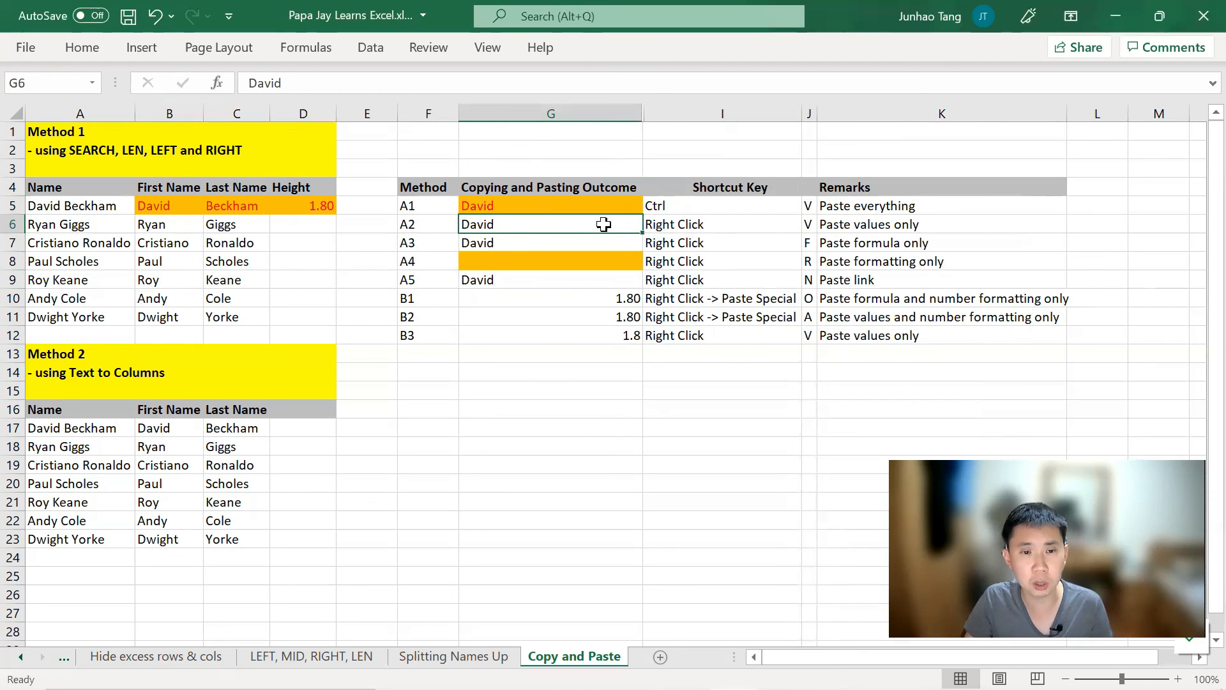
pyautogui.press('Up')
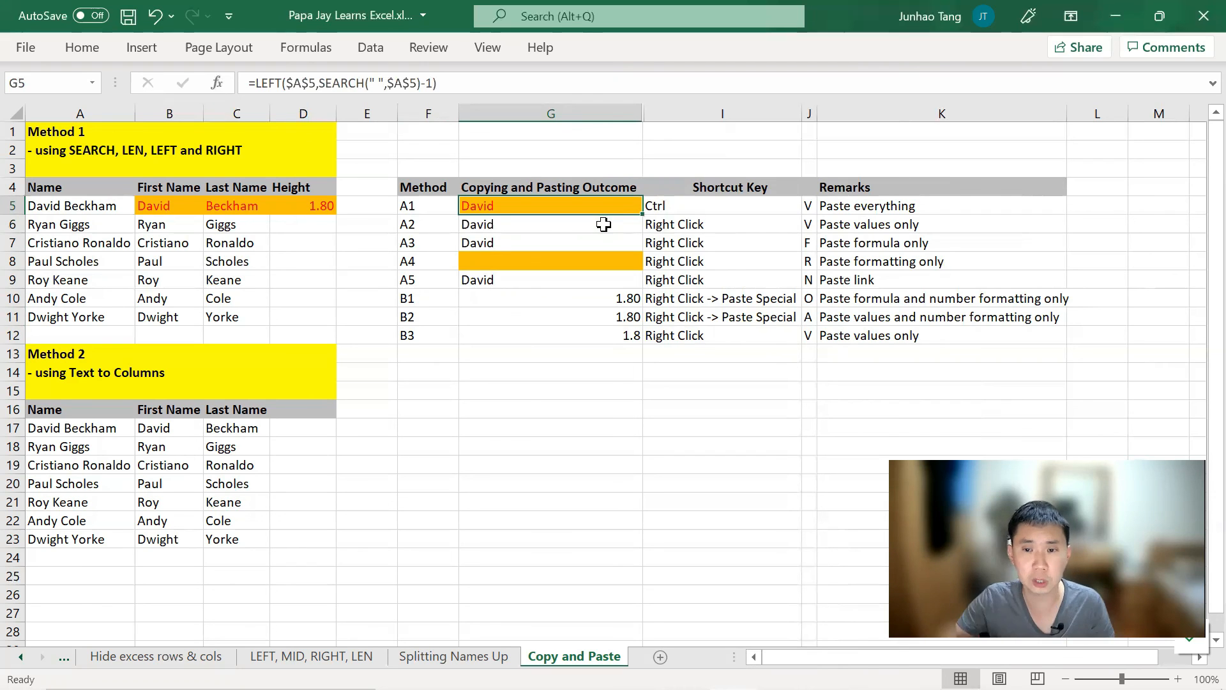
pyautogui.press('Down')
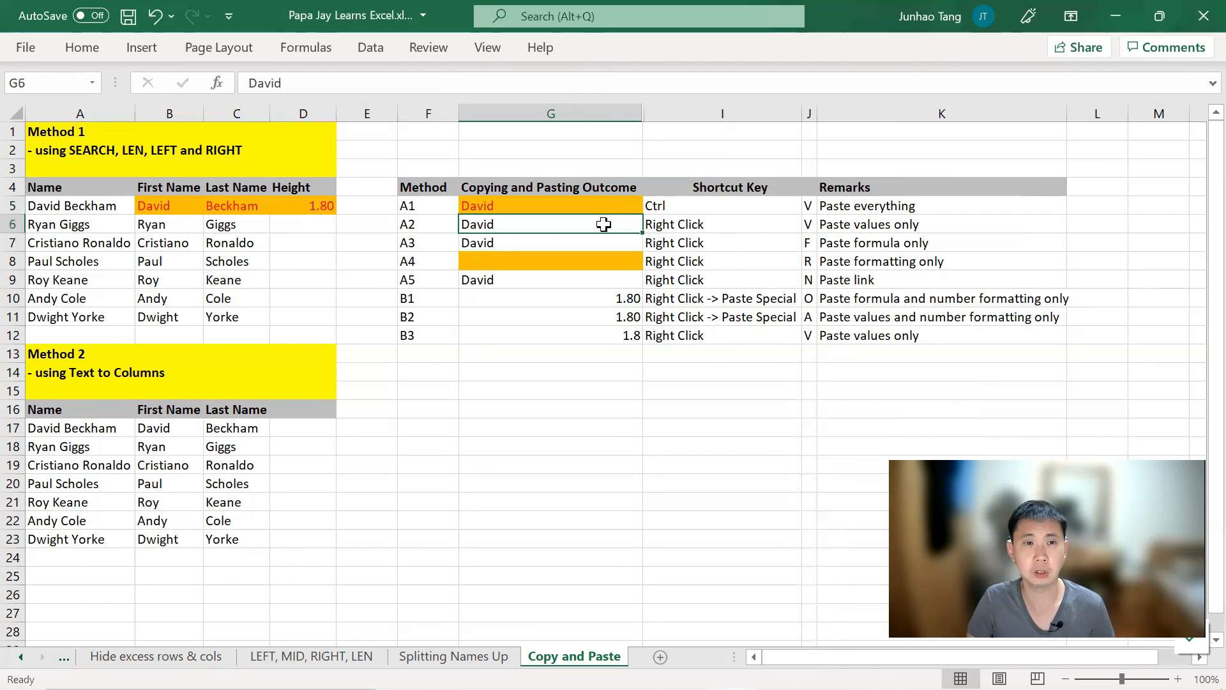
pyautogui.press('Down')
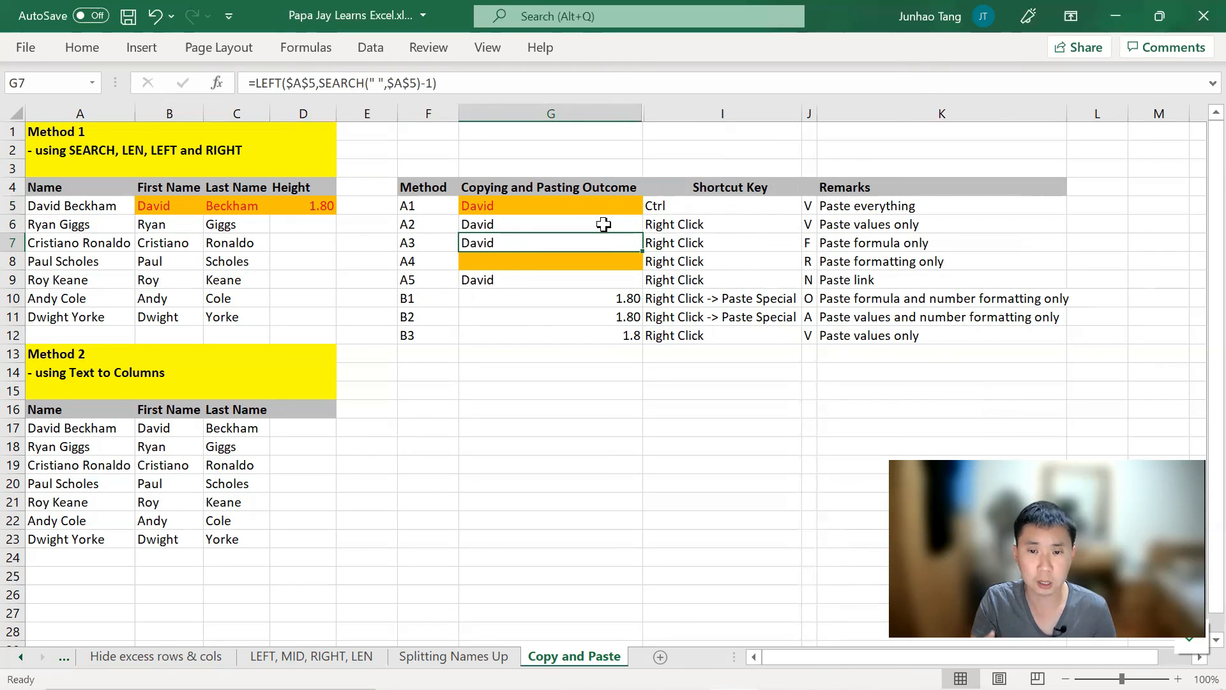
pyautogui.press('Up')
pyautogui.press('Up')
pyautogui.press('Down')
pyautogui.press('Down')
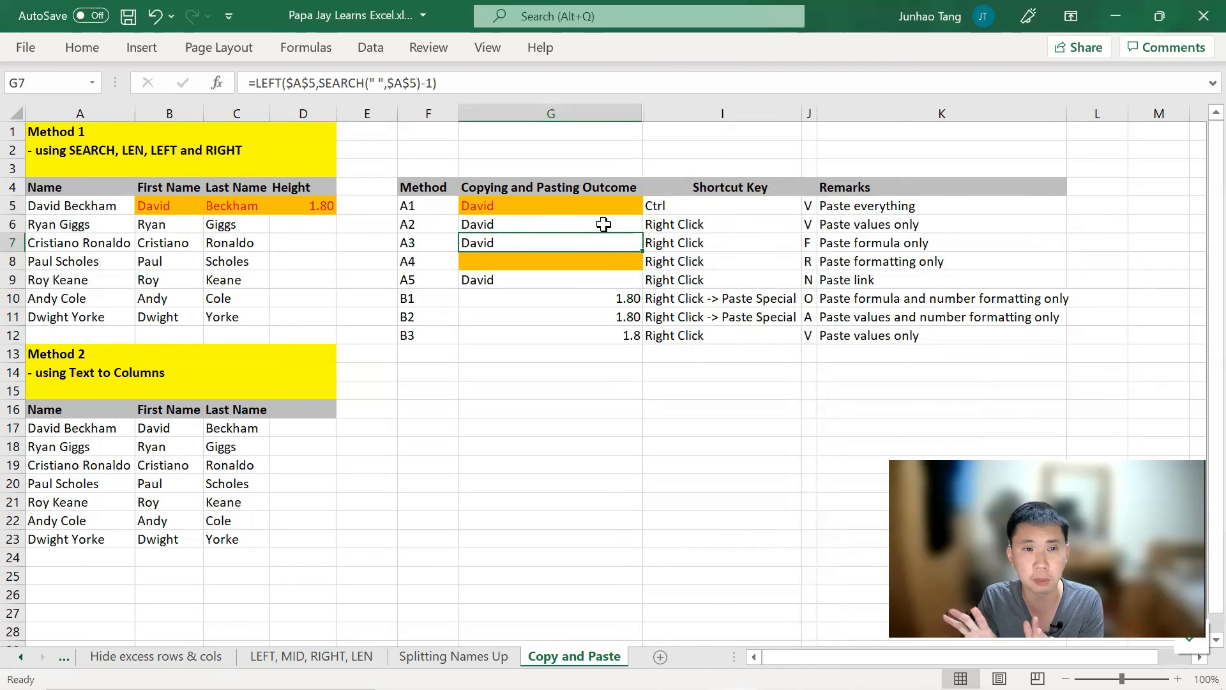